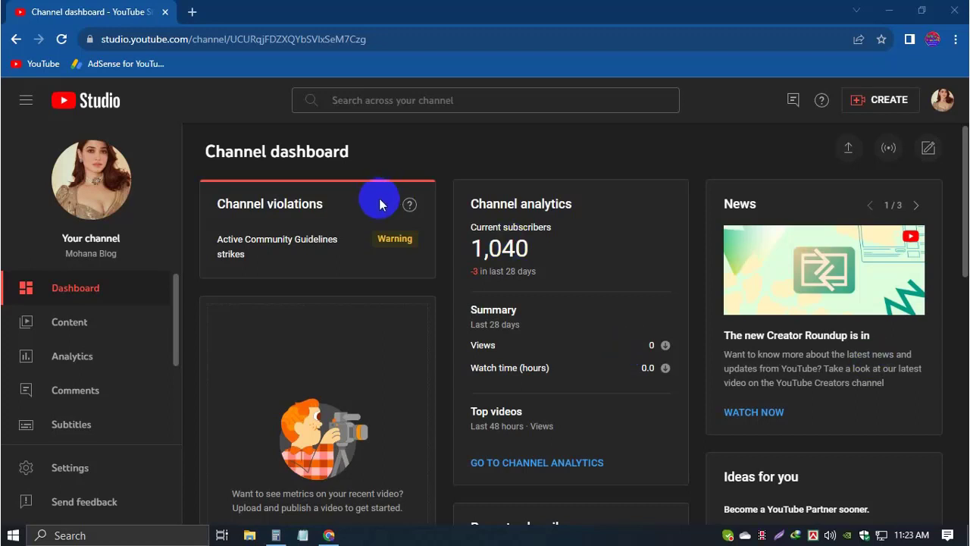
Step: Open the Active Community Guidelines strikes details from the dashboard's Channel violations card
drag(376, 243, 521, 245)
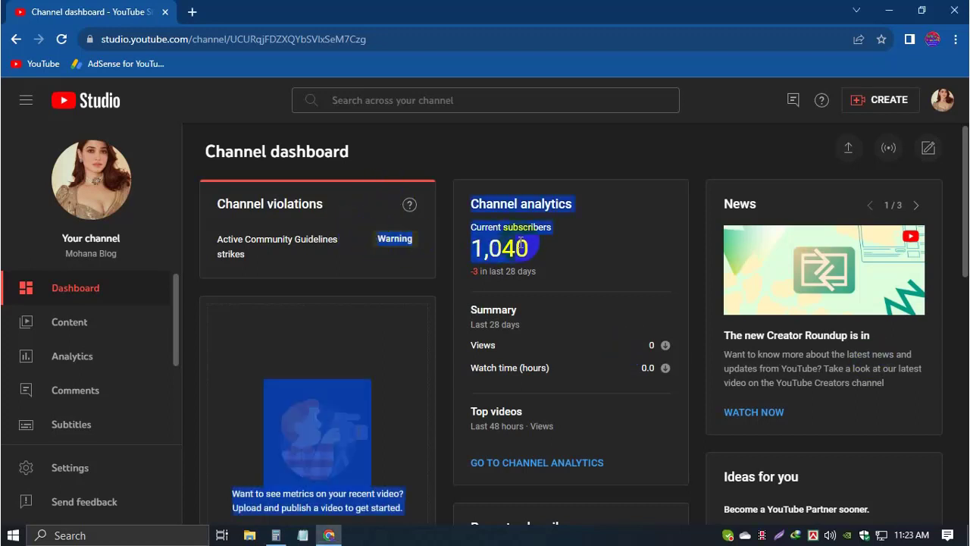
click(659, 181)
mouse_move(209, 153)
mouse_down()
mouse_move(374, 156)
mouse_move(204, 152)
mouse_up()
click(391, 156)
click(375, 157)
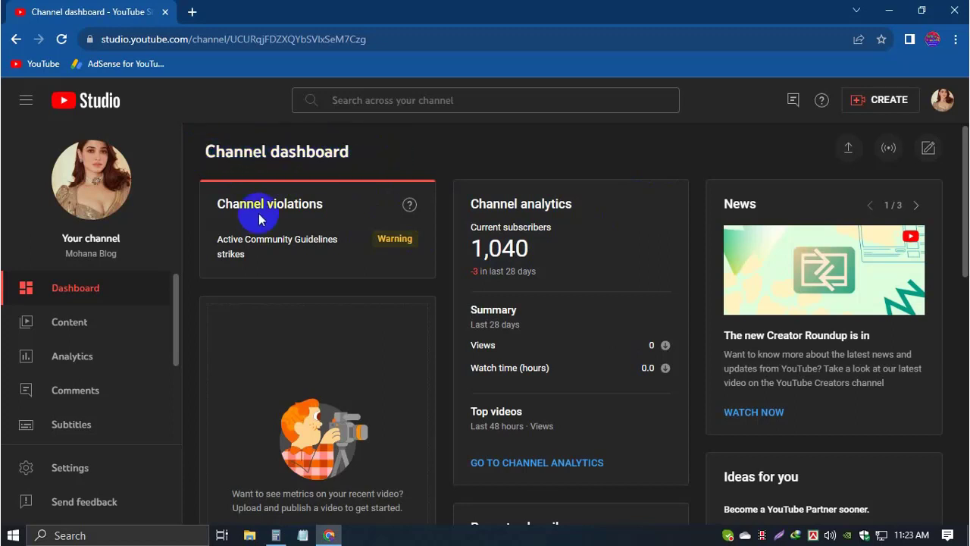
drag(216, 205, 336, 201)
click(422, 152)
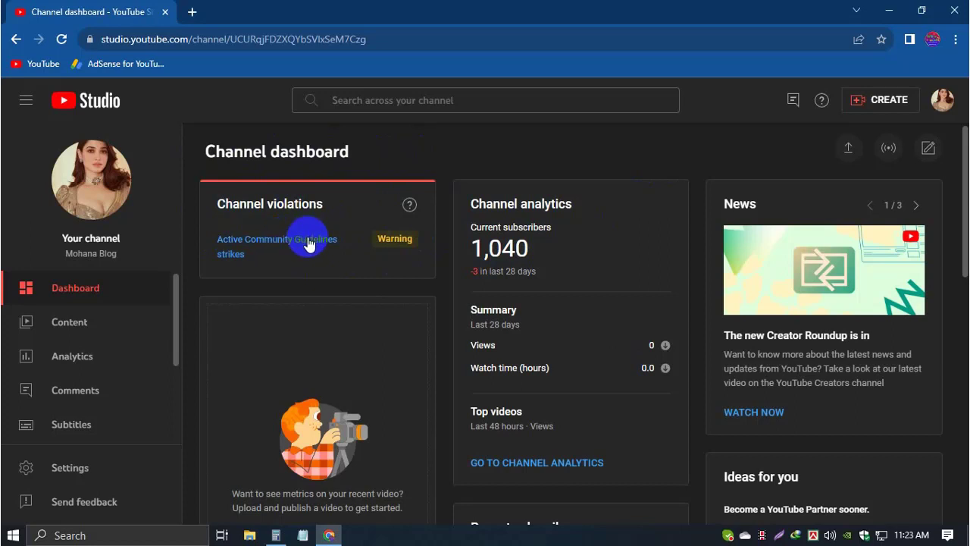
click(308, 242)
drag(362, 140, 199, 135)
Step: Read the strikes details, highlighting the 90-day removal note and the 11 April 2023 warning
click(309, 166)
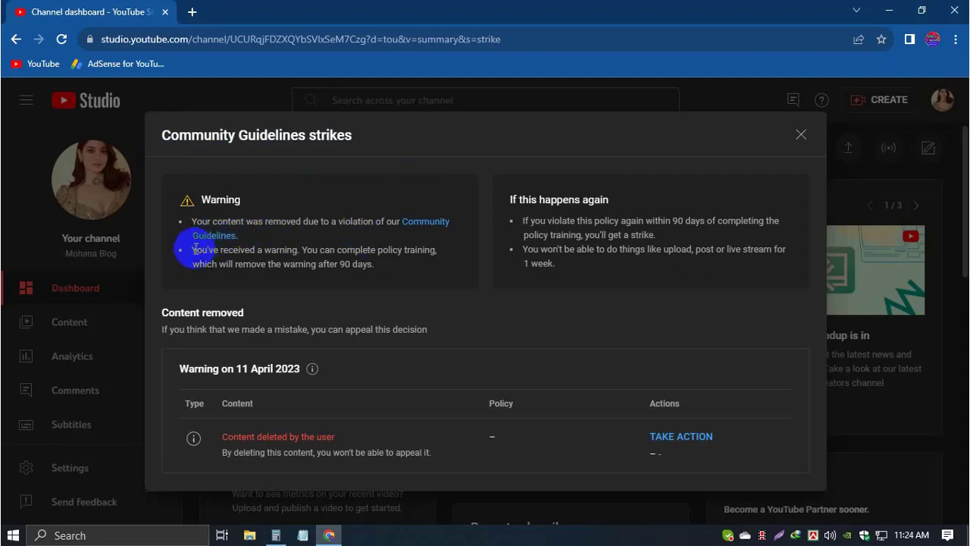
mouse_move(190, 250)
mouse_down()
mouse_move(369, 275)
mouse_move(346, 259)
mouse_up()
click(444, 303)
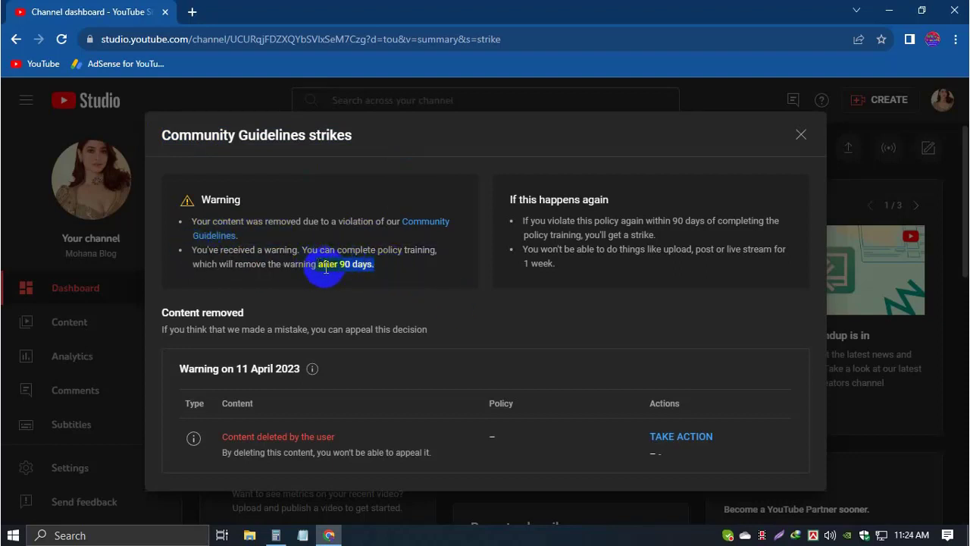
click(422, 294)
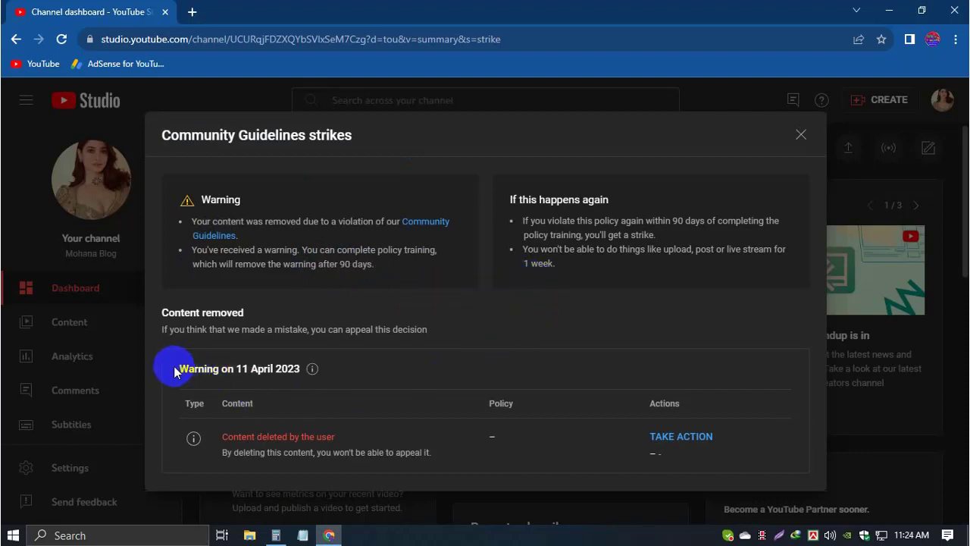
drag(174, 368, 303, 372)
click(432, 342)
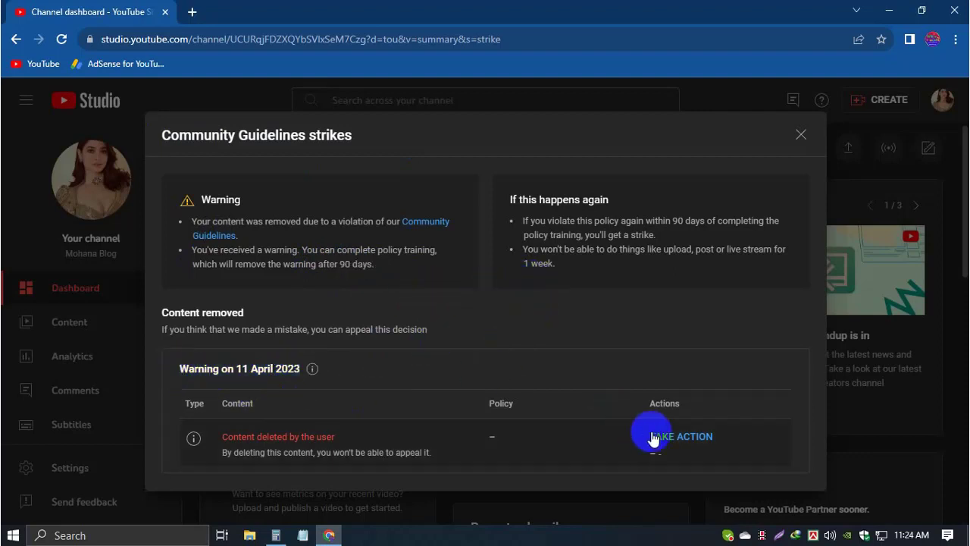
drag(629, 441, 634, 461)
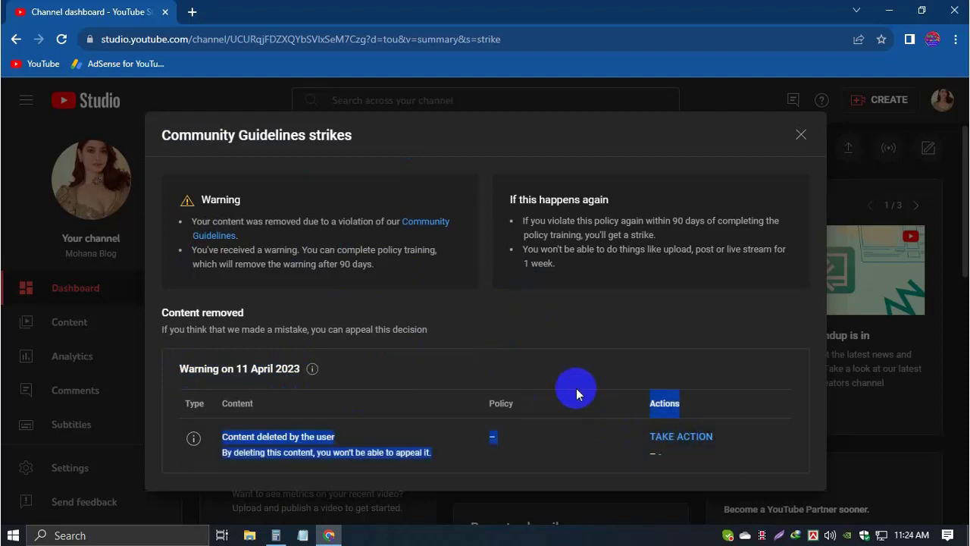
click(606, 457)
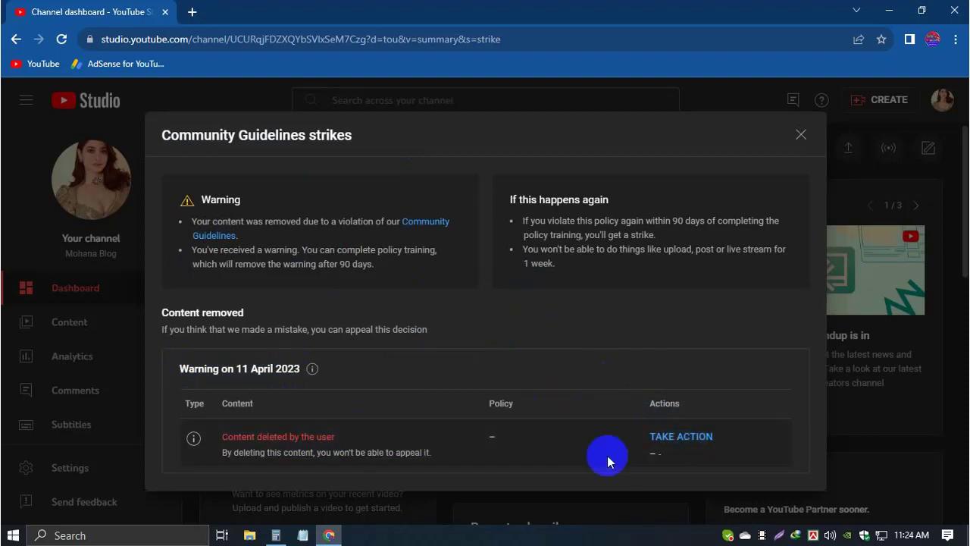
Step: Begin reviewing the 11 April 2023 warning and reach the Look at your content step
click(678, 438)
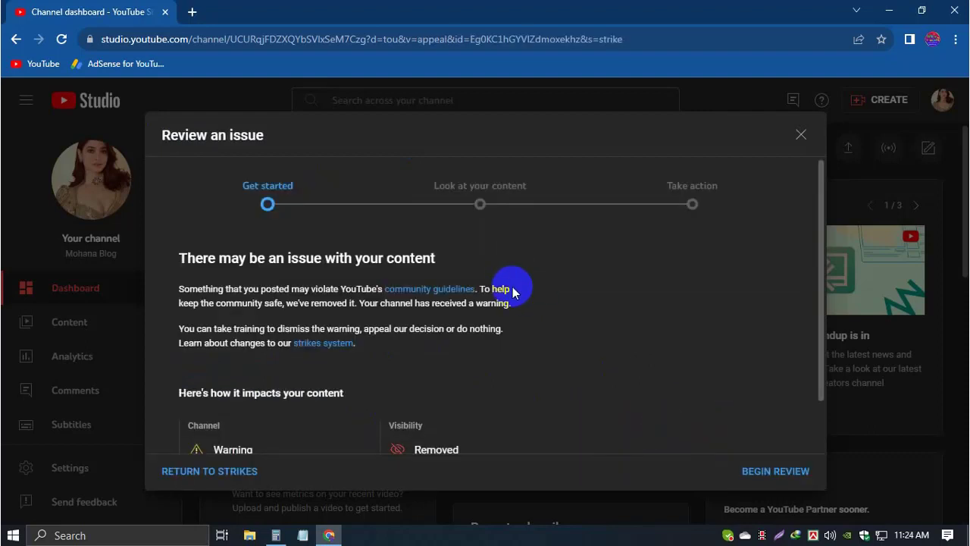
scroll(586, 270, down, 1)
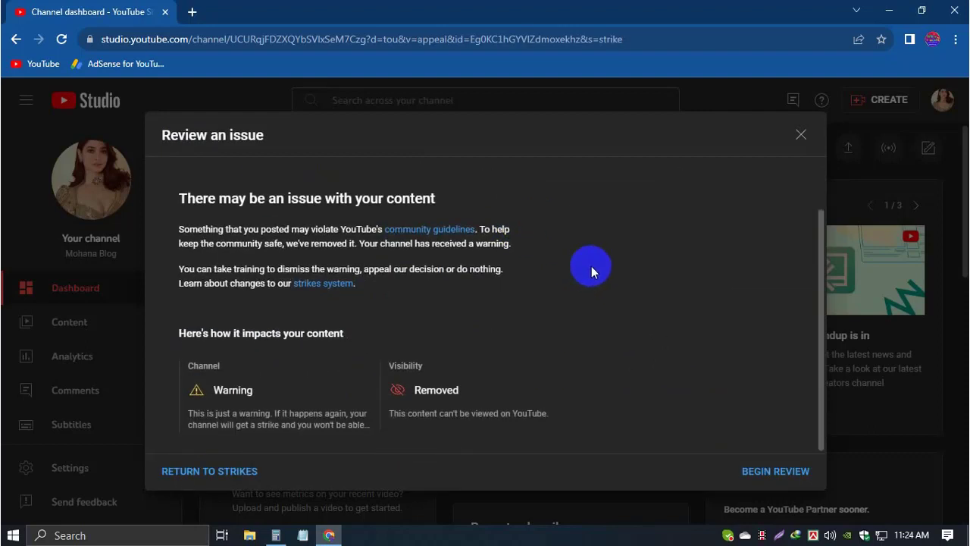
scroll(492, 337, up, 1)
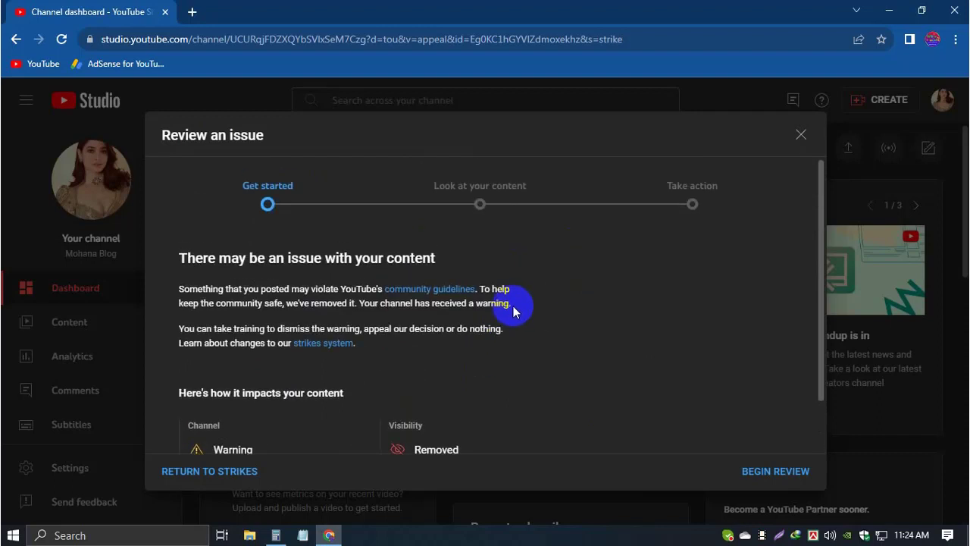
scroll(516, 302, down, 1)
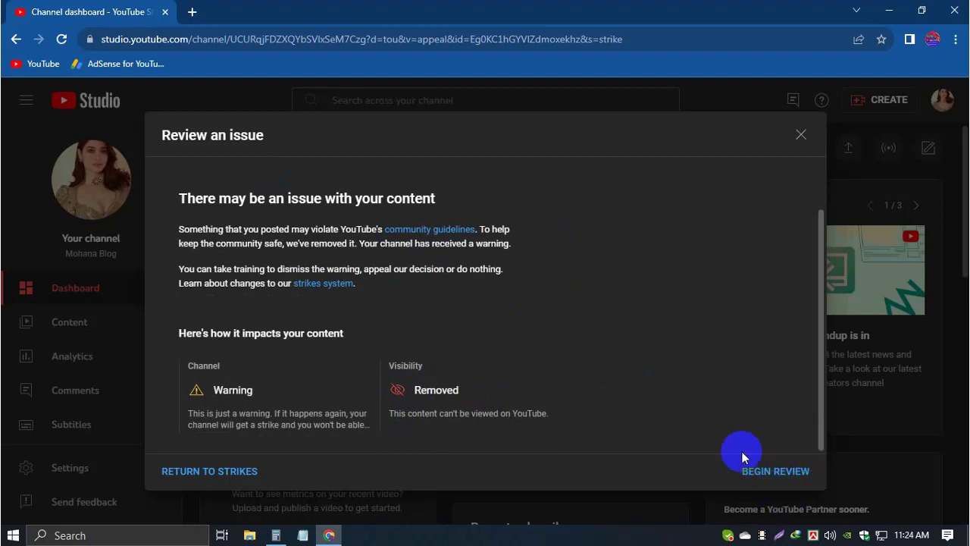
scroll(614, 320, up, 1)
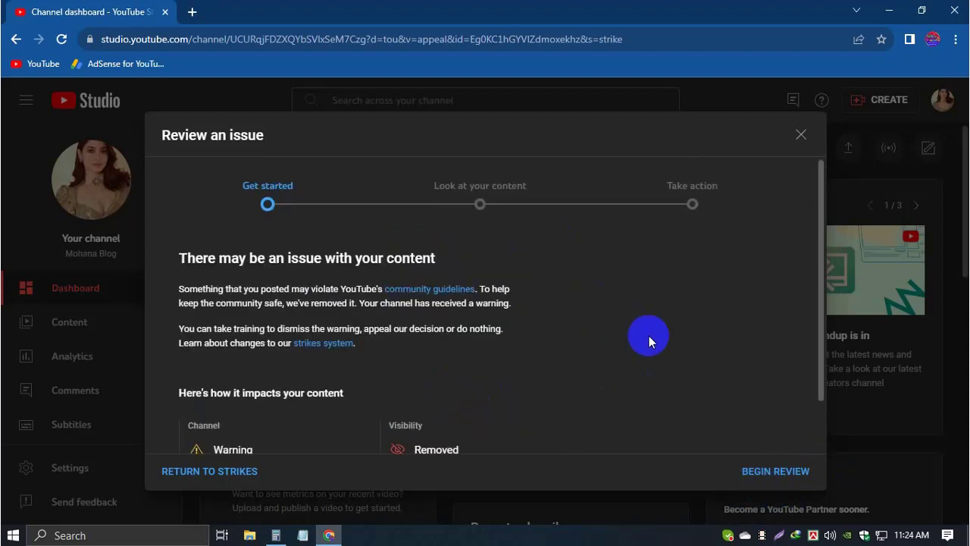
click(790, 472)
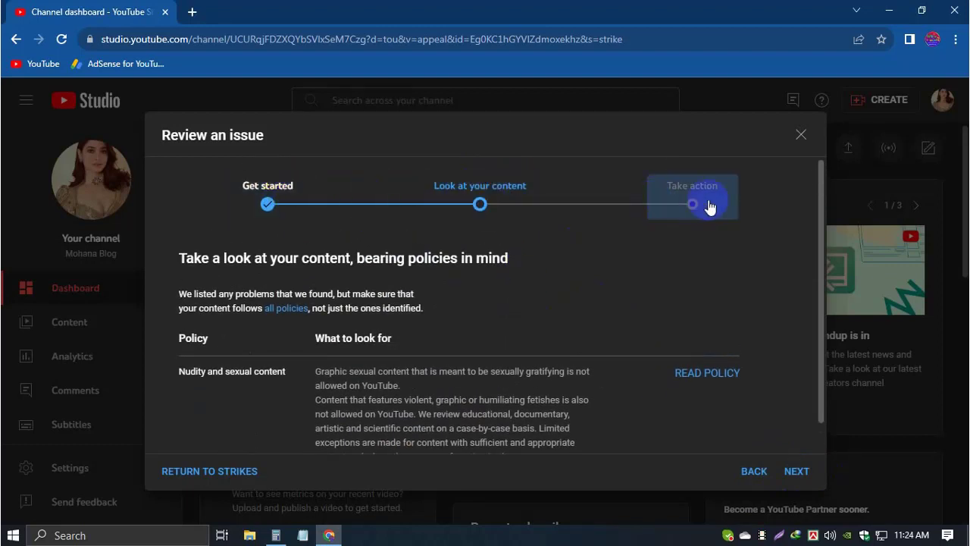
Step: Scroll the nudity and sexual content policy page and advance to Take action
scroll(734, 353, down, 1)
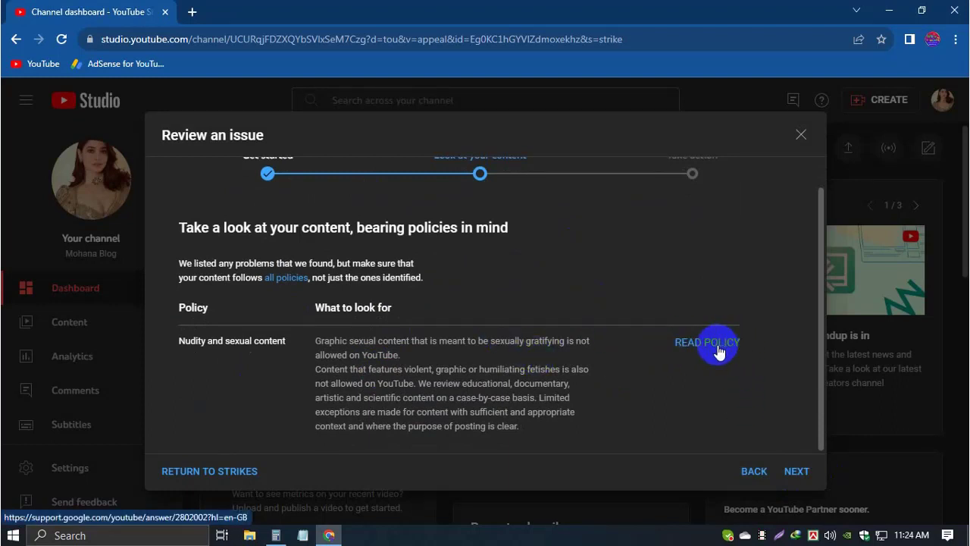
click(795, 470)
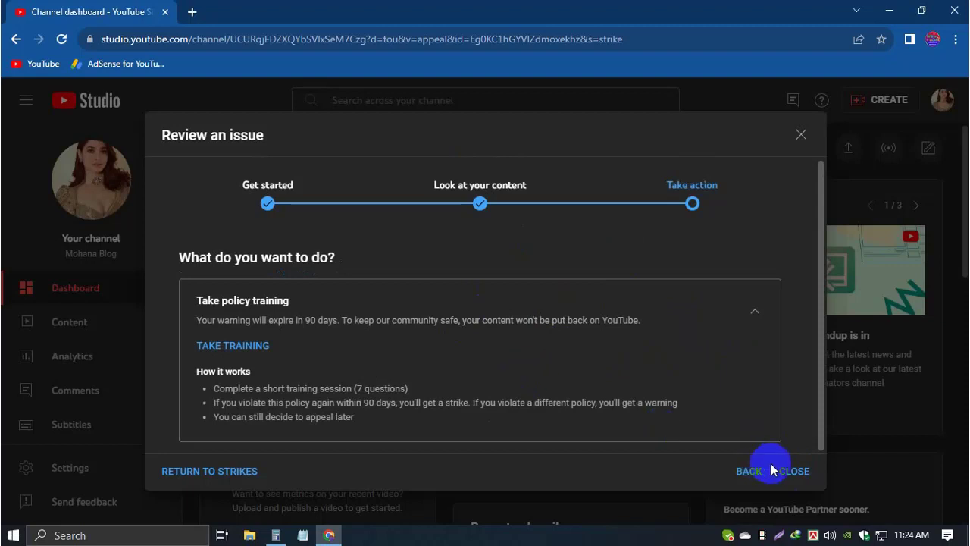
click(754, 312)
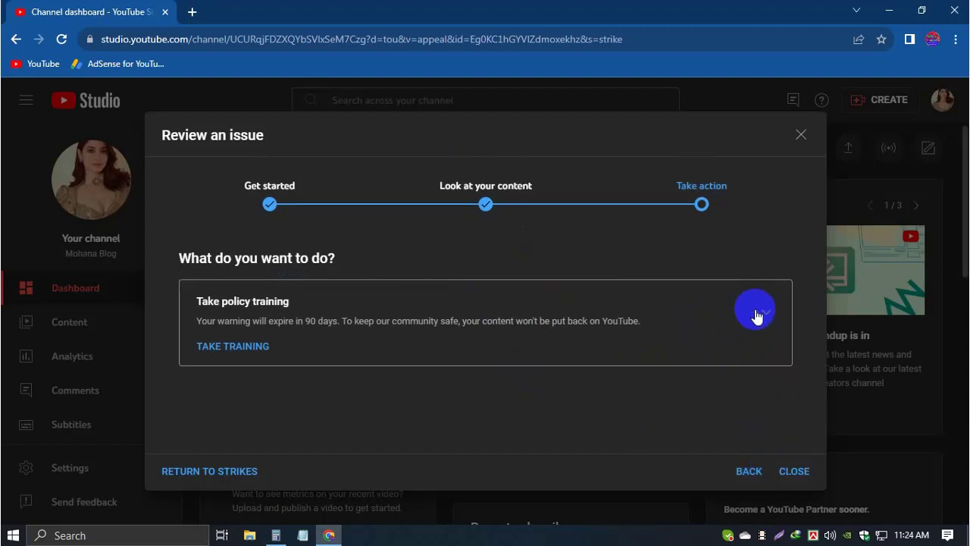
click(756, 313)
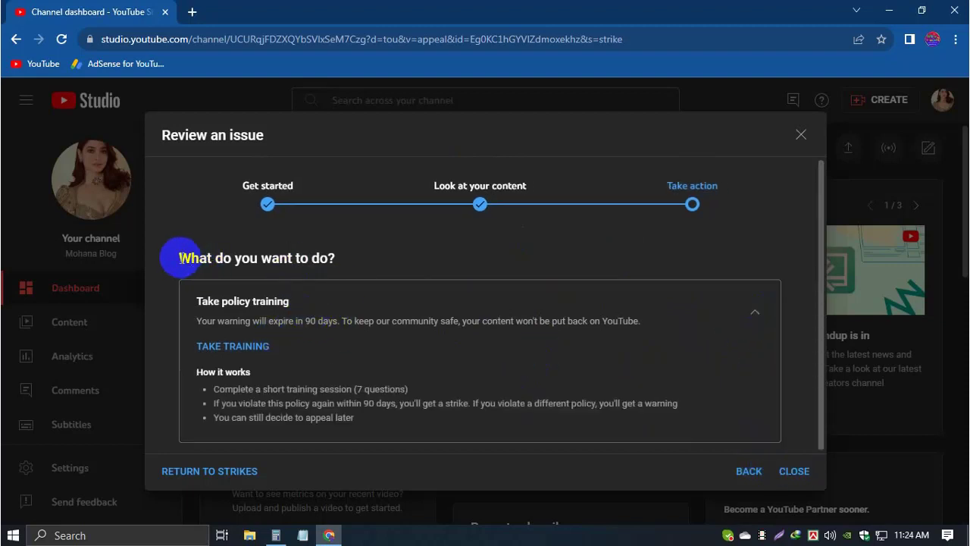
drag(181, 258, 344, 258)
click(241, 303)
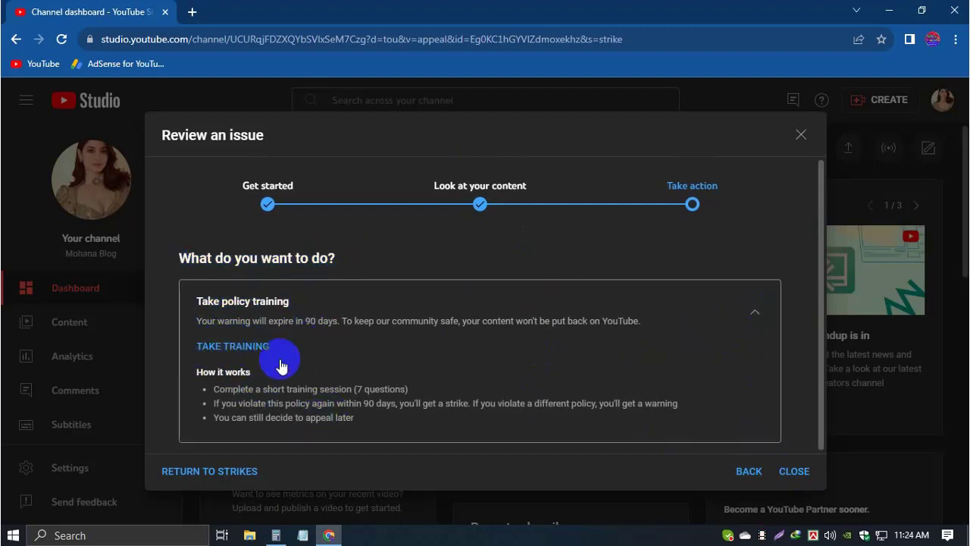
Step: Start the policy training and read through the About the training and Nudity sections
click(226, 349)
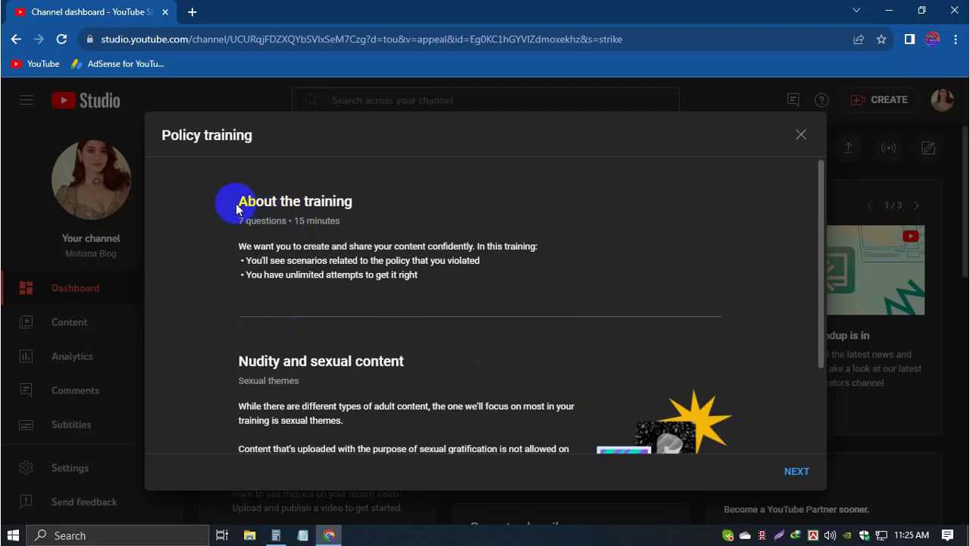
drag(238, 209, 366, 204)
click(244, 245)
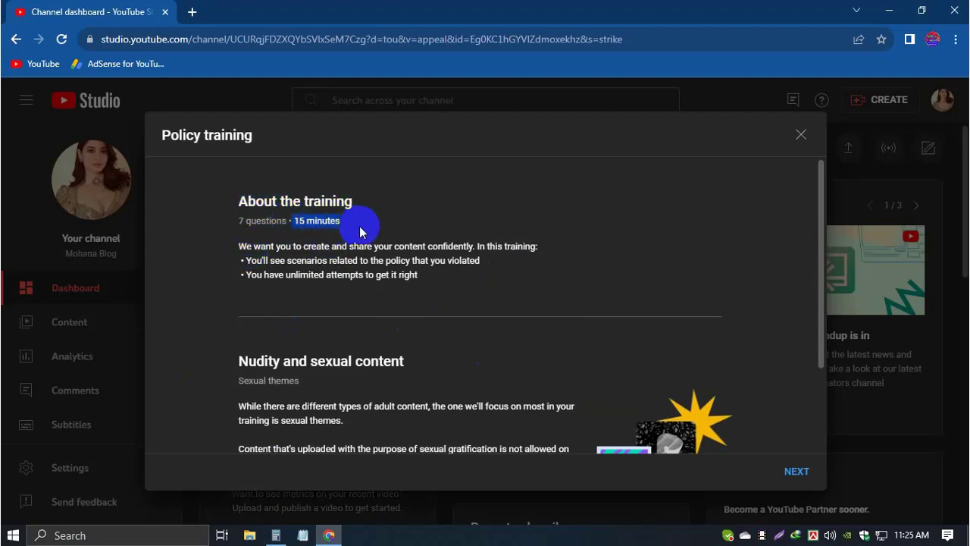
click(379, 284)
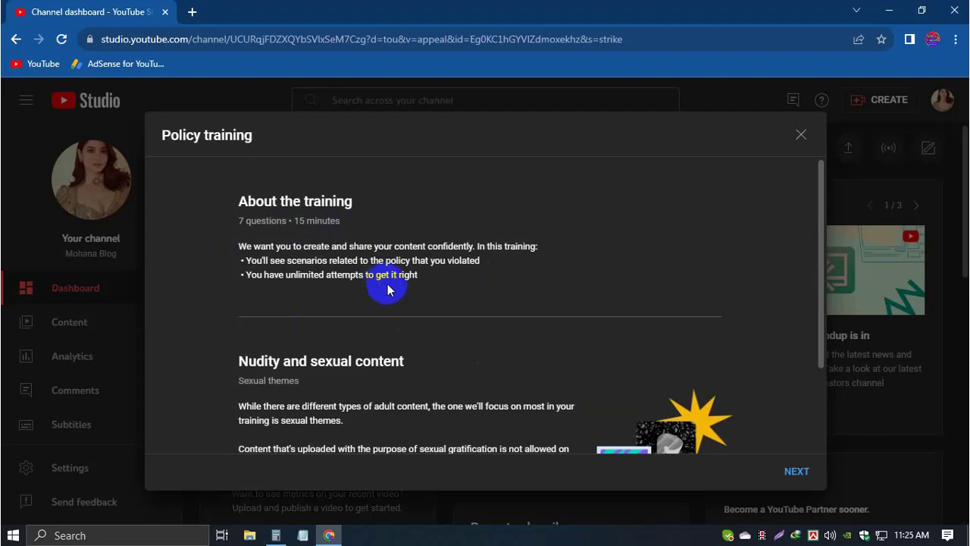
scroll(386, 288, down, 1)
scroll(386, 288, down, 1)
scroll(387, 288, down, 1)
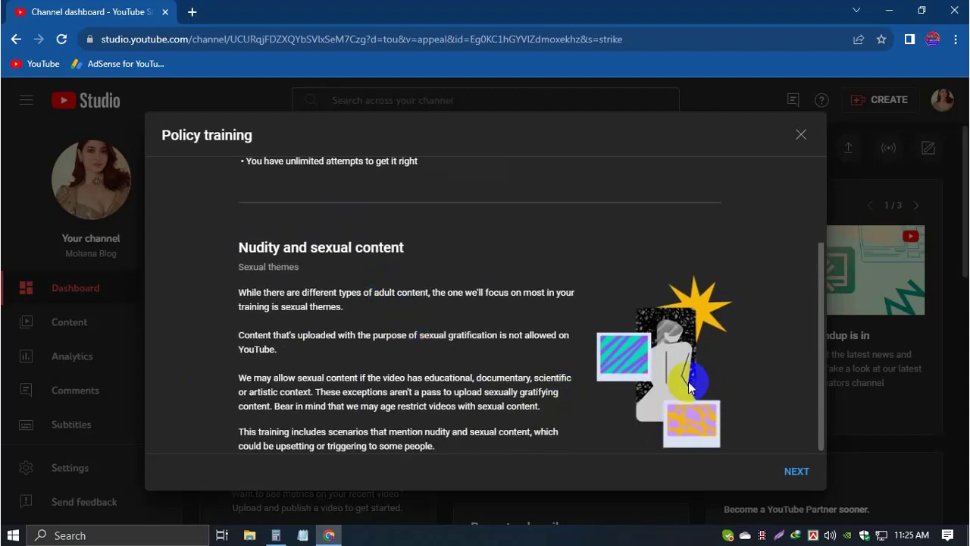
scroll(541, 300, up, 1)
scroll(505, 271, up, 1)
scroll(516, 288, down, 2)
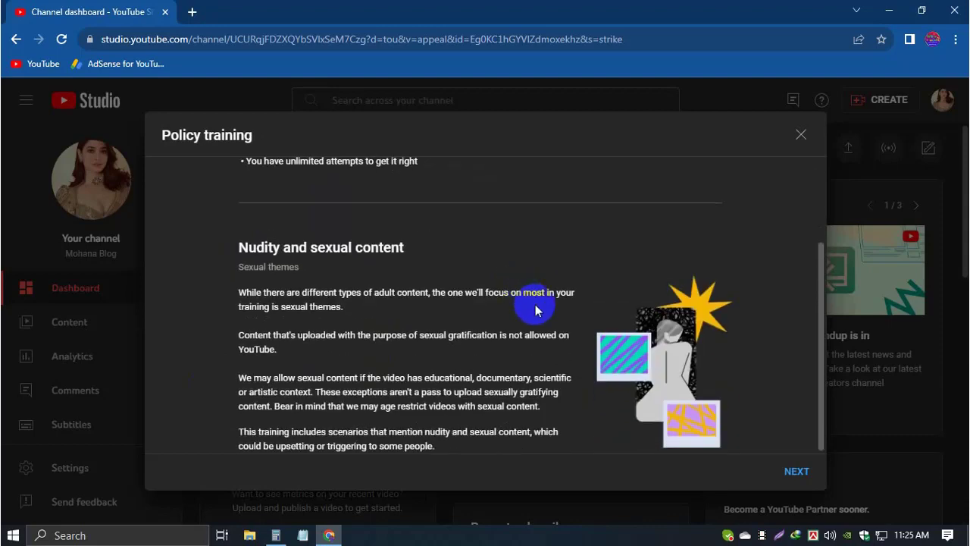
Step: Answer question 1, the shoe review, with 'No, it isn't', get it marked correct
click(793, 473)
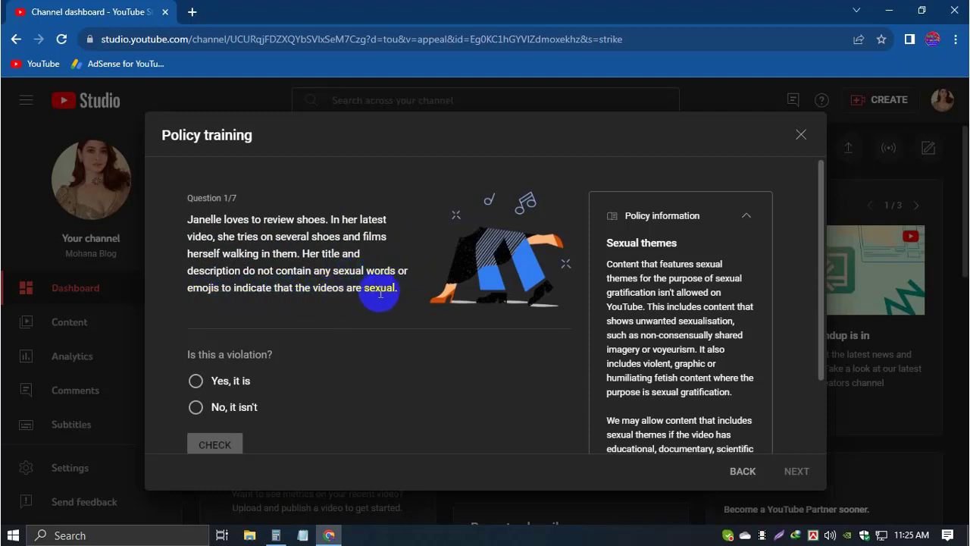
scroll(349, 265, down, 2)
click(247, 333)
scroll(263, 366, down, 1)
click(223, 356)
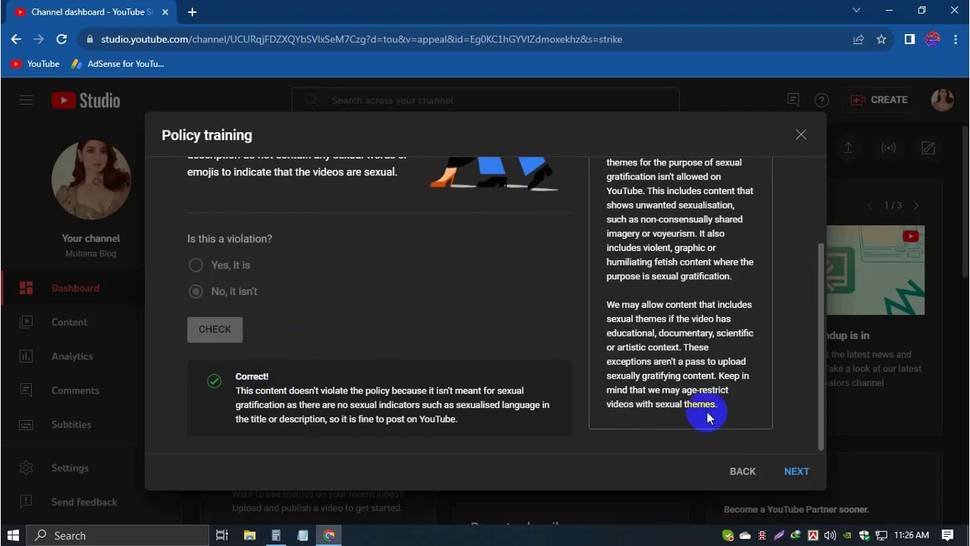
click(802, 473)
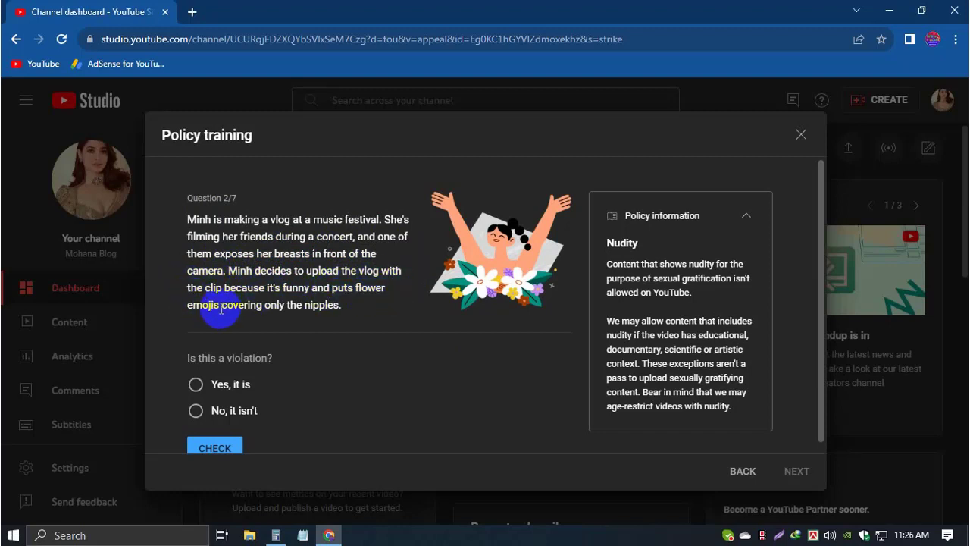
Step: Answer question 2's festival vlog scenario 'Yes, it is', check it, then reset to try again
drag(220, 309, 341, 305)
drag(222, 308, 341, 307)
click(342, 296)
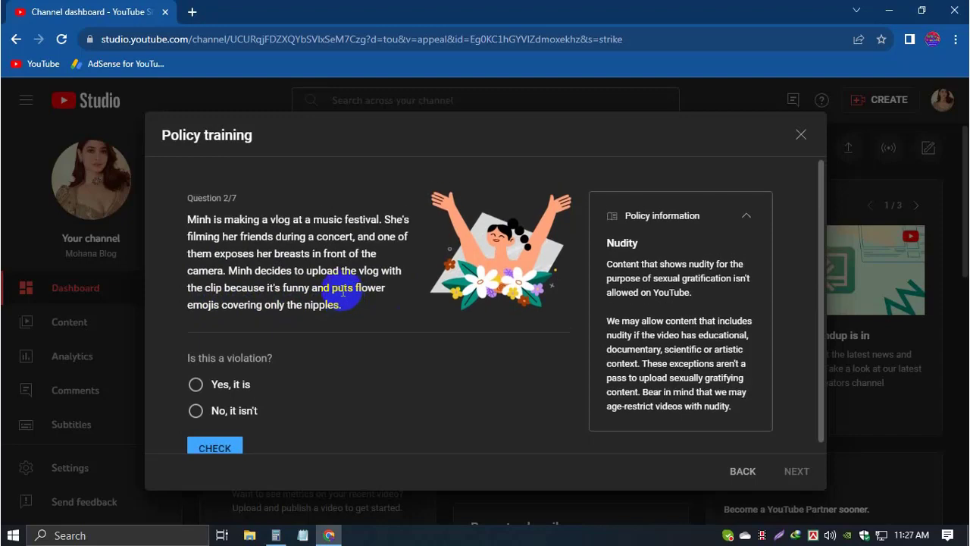
scroll(343, 293, down, 1)
click(219, 376)
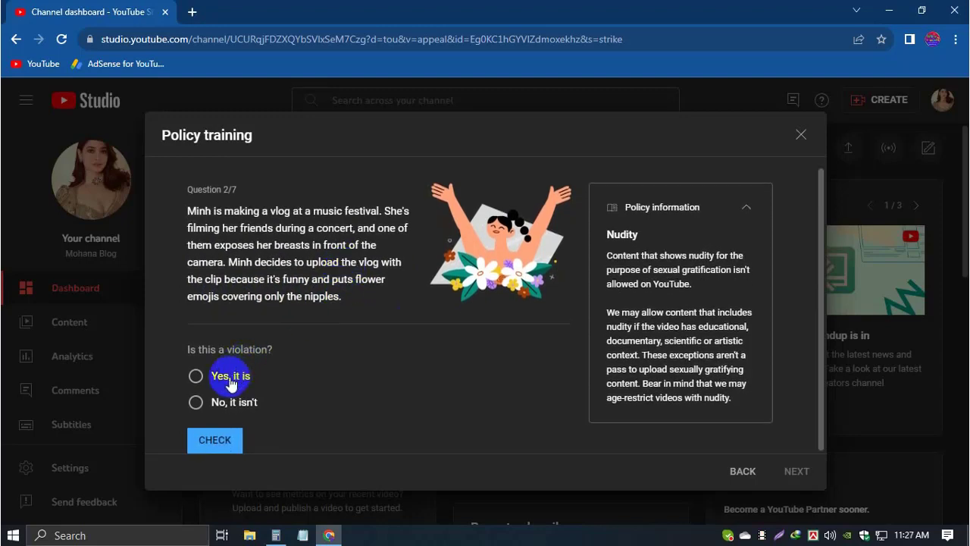
click(225, 439)
scroll(351, 346, down, 2)
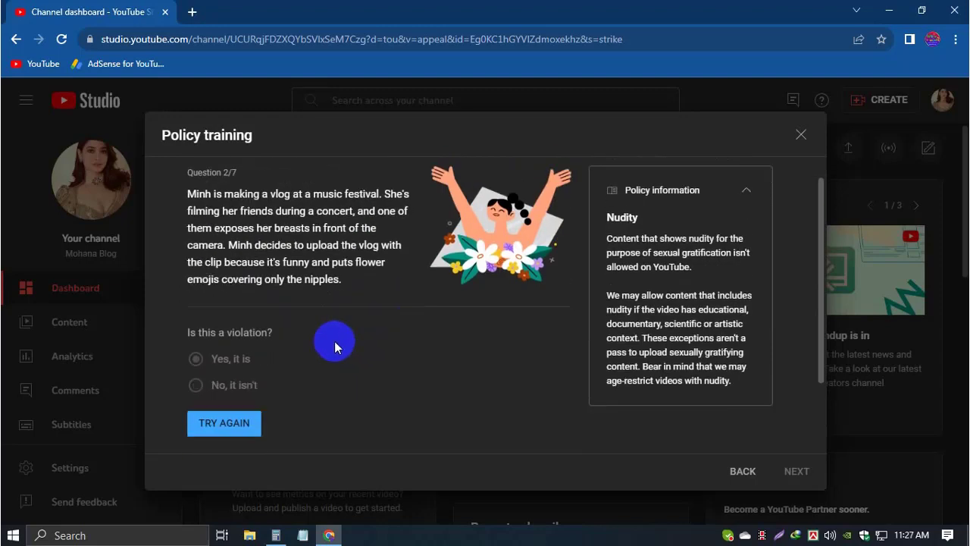
click(223, 341)
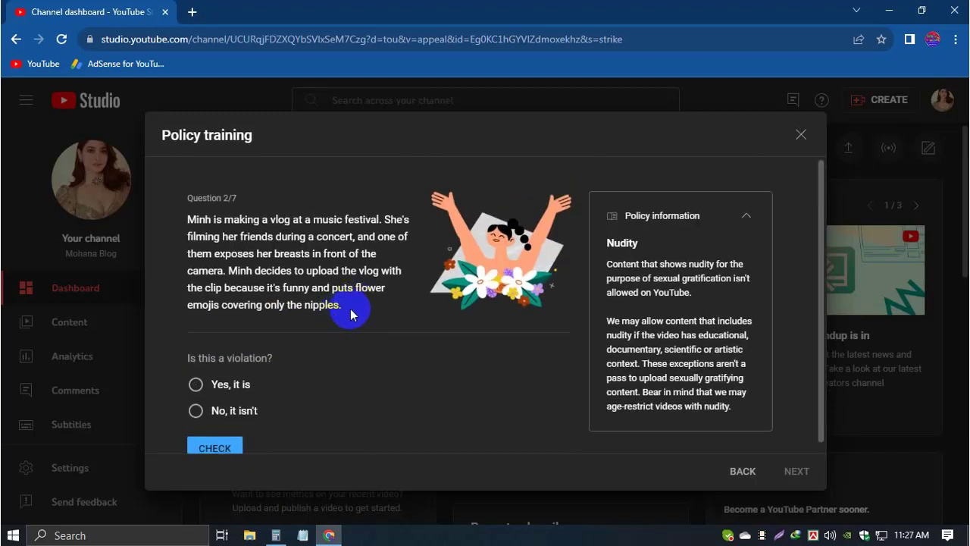
Step: Change question 2's answer to 'No, it isn't' and check it as correct
drag(350, 314, 188, 218)
click(446, 291)
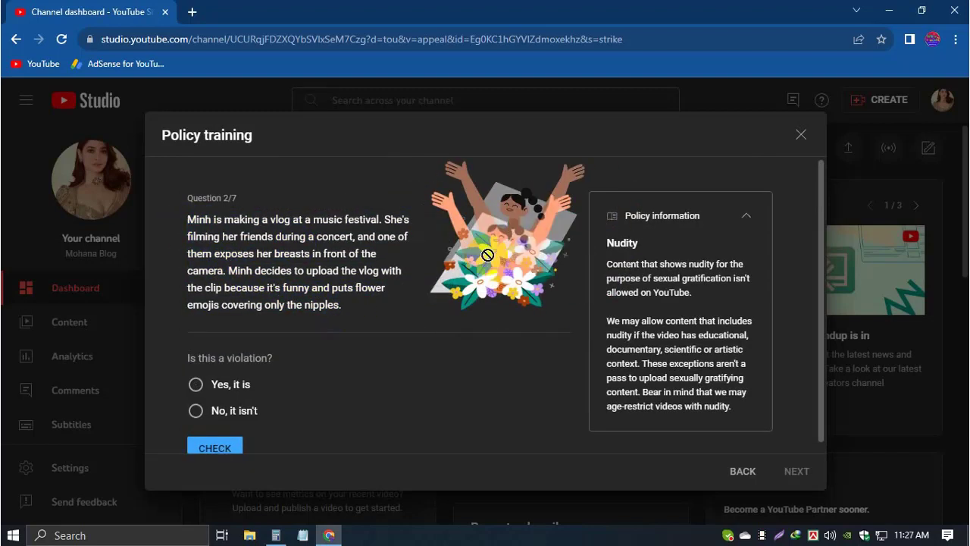
scroll(310, 318, down, 1)
click(236, 401)
click(216, 442)
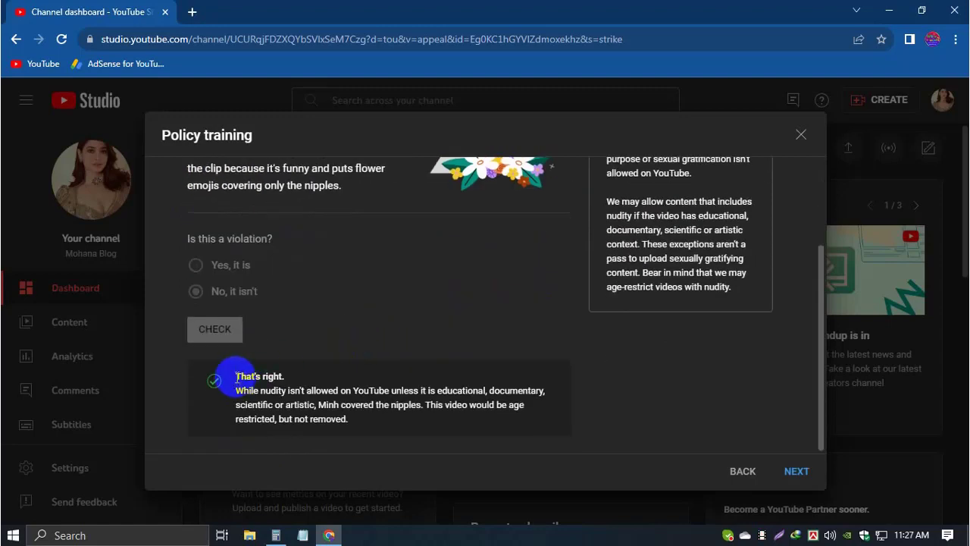
scroll(433, 331, up, 1)
scroll(759, 439, down, 1)
click(797, 471)
Step: Answer question 3 by ticking the art-with-proper-context option and check it
scroll(346, 320, up, 3)
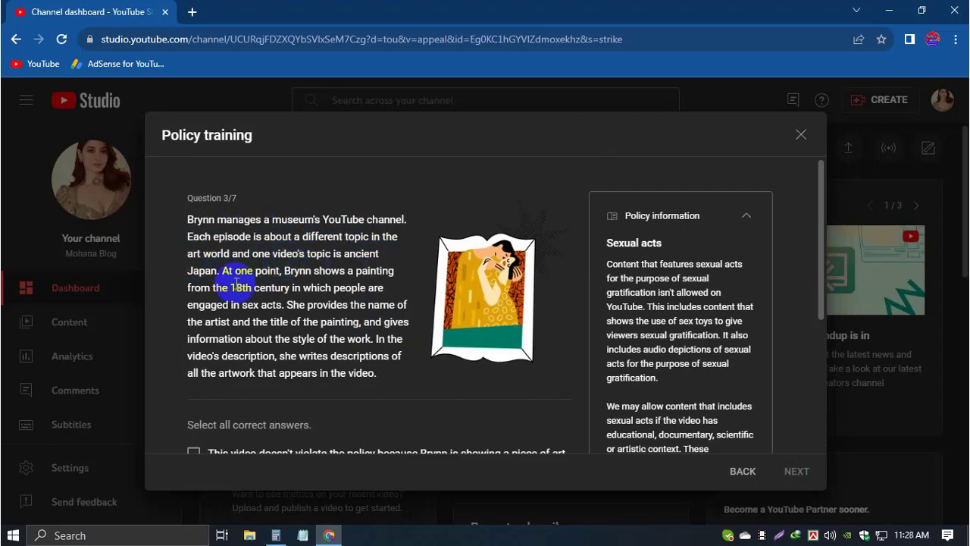
scroll(285, 305, down, 1)
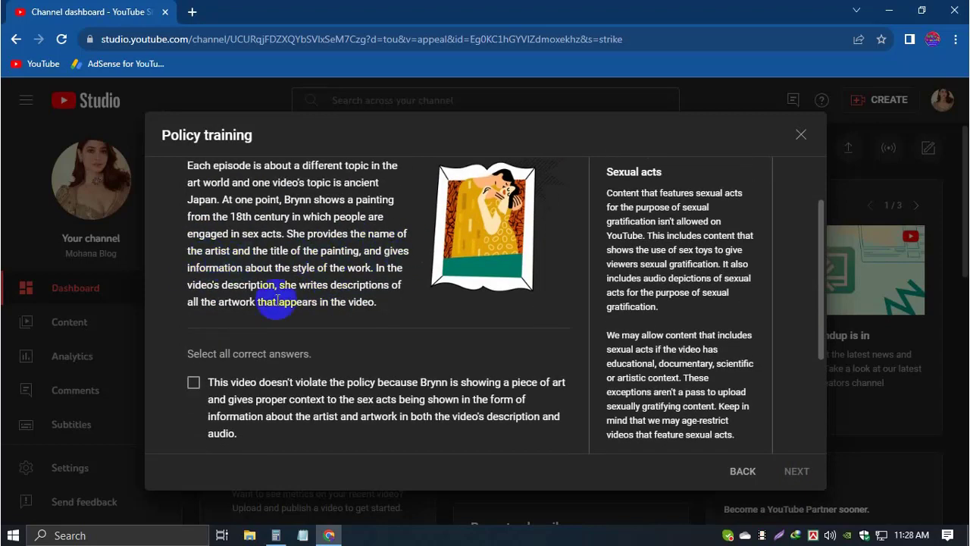
scroll(385, 311, down, 2)
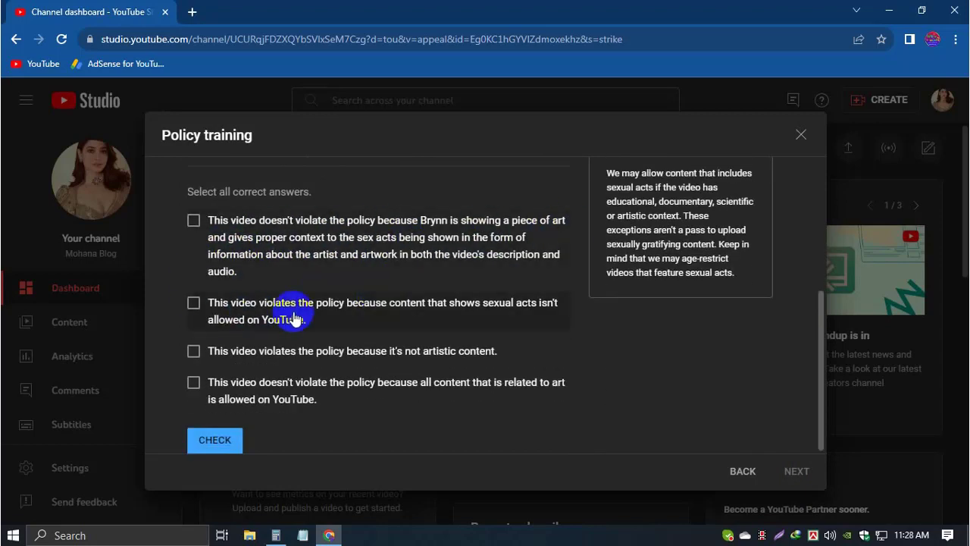
click(194, 302)
click(214, 440)
click(222, 236)
click(214, 440)
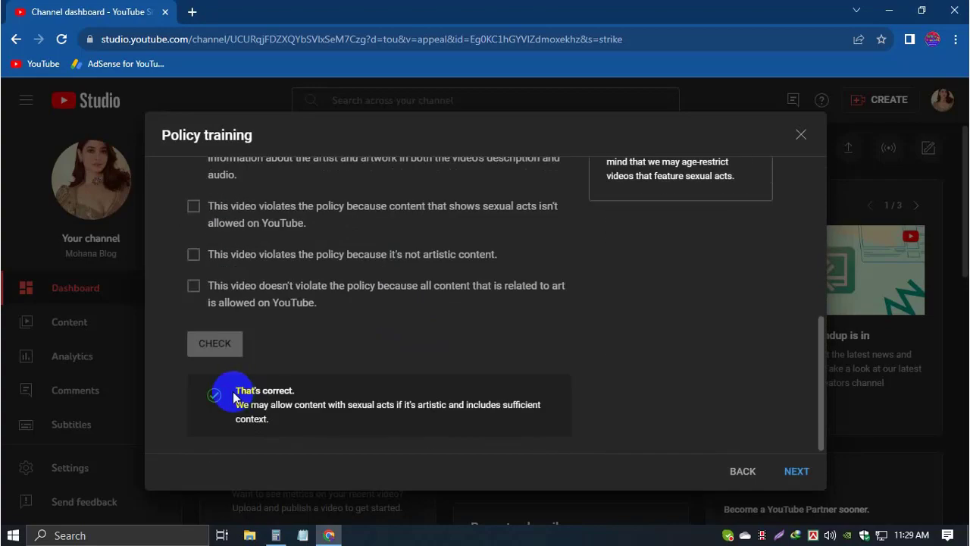
click(797, 470)
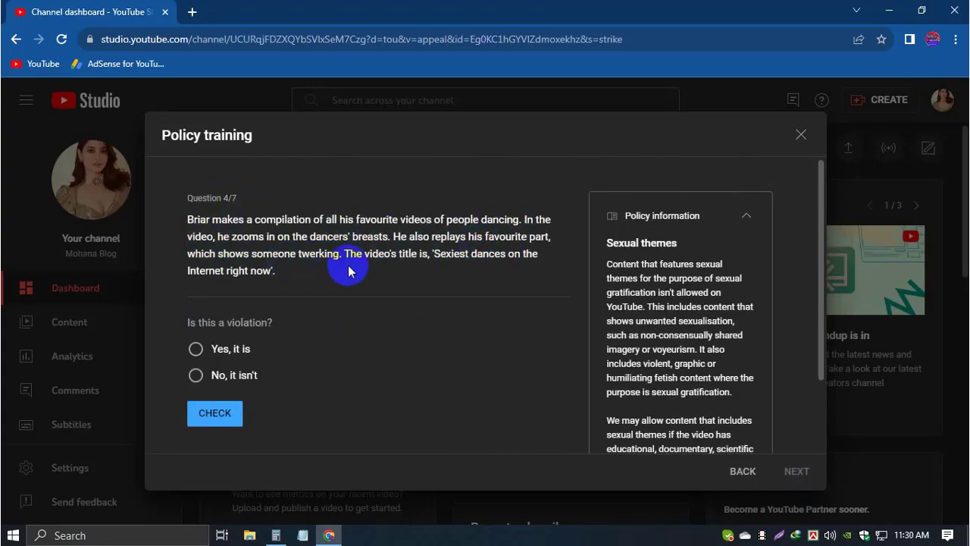
Step: Answer questions 4-6, marking the dance compilation a violation and ticking the bodily fluids option
click(232, 352)
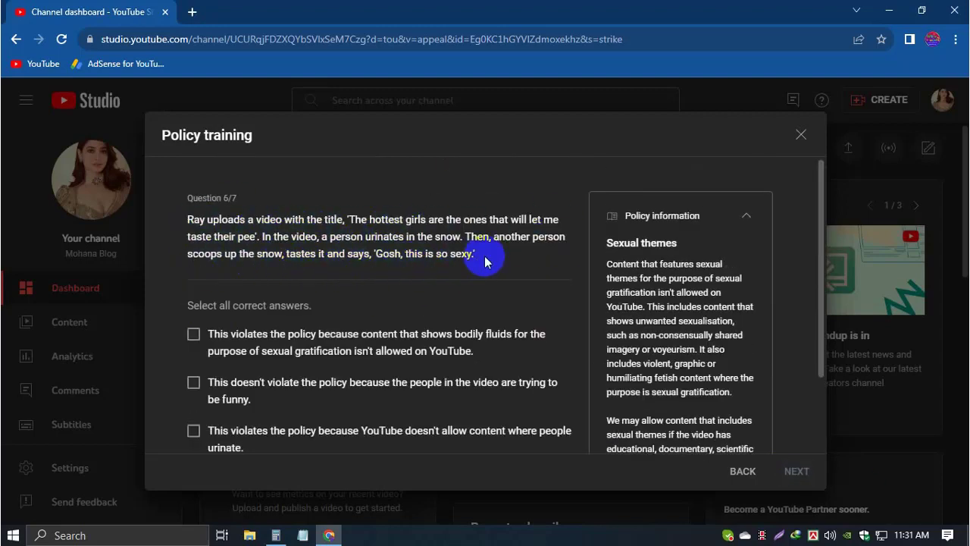
scroll(483, 256, down, 1)
click(429, 279)
click(222, 448)
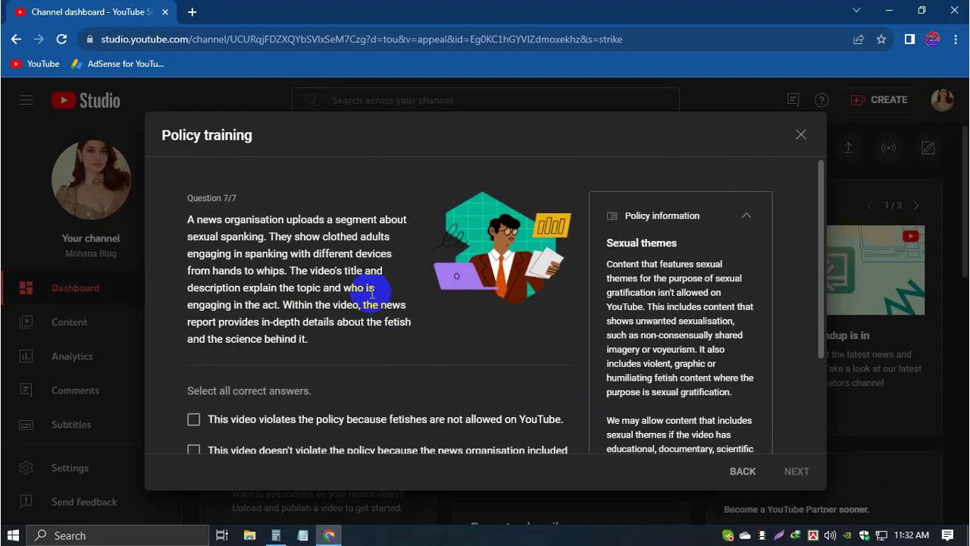
Step: Copy question 7's paragraph and paste it into Google Translate in a new tab
drag(311, 340, 186, 219)
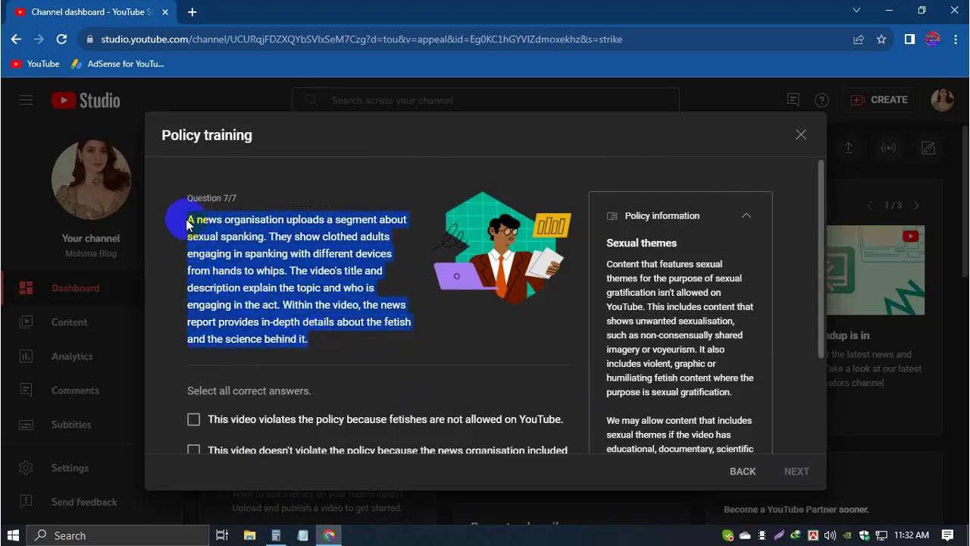
right_click(270, 238)
click(270, 238)
click(191, 11)
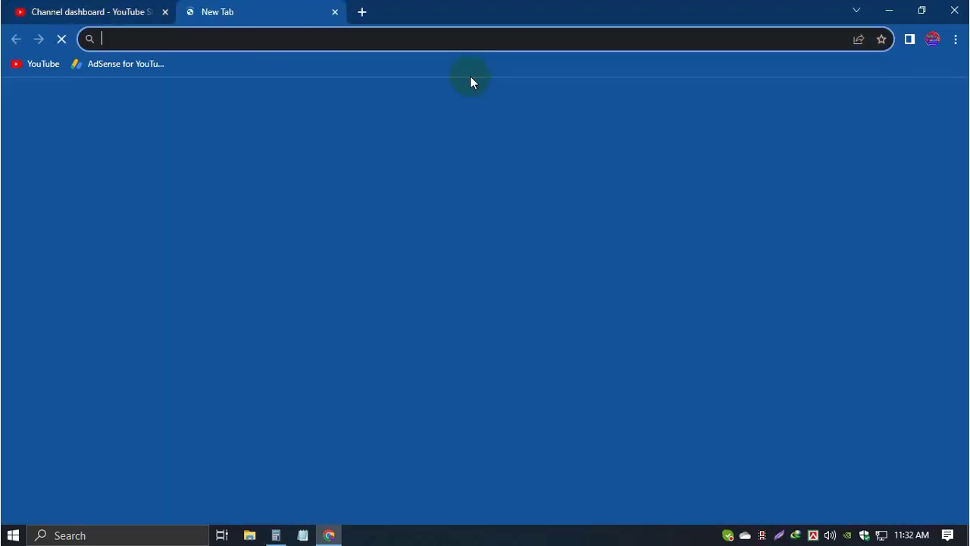
text(Gogole tr)
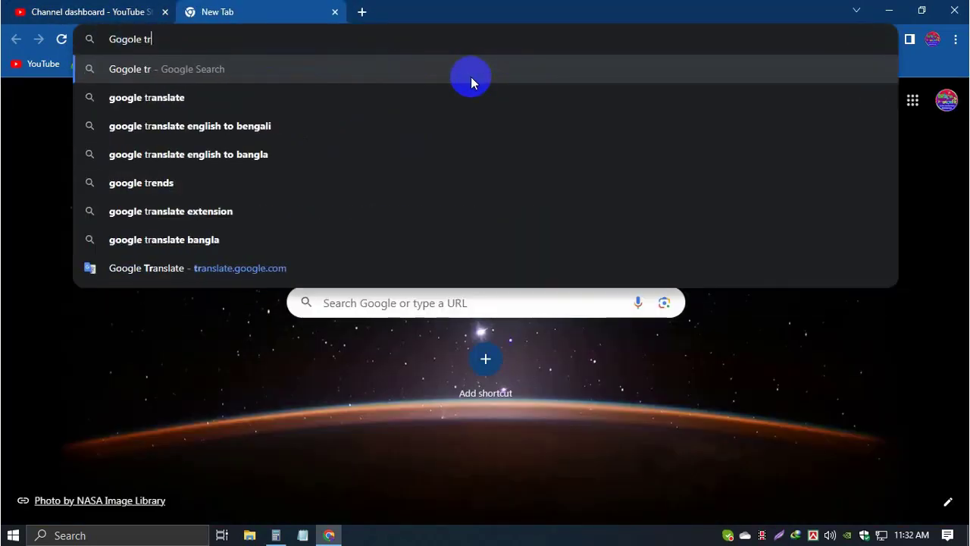
key(Down)
key(Return)
click(191, 460)
key(ctrl+v)
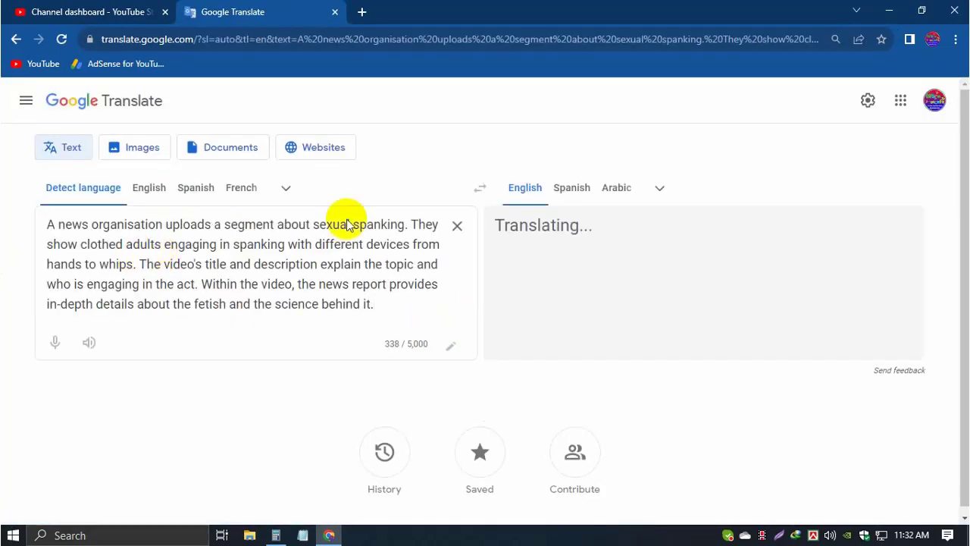
Step: Translate the question into Bengali, then into Hindi
click(657, 187)
scroll(195, 455, down, 1)
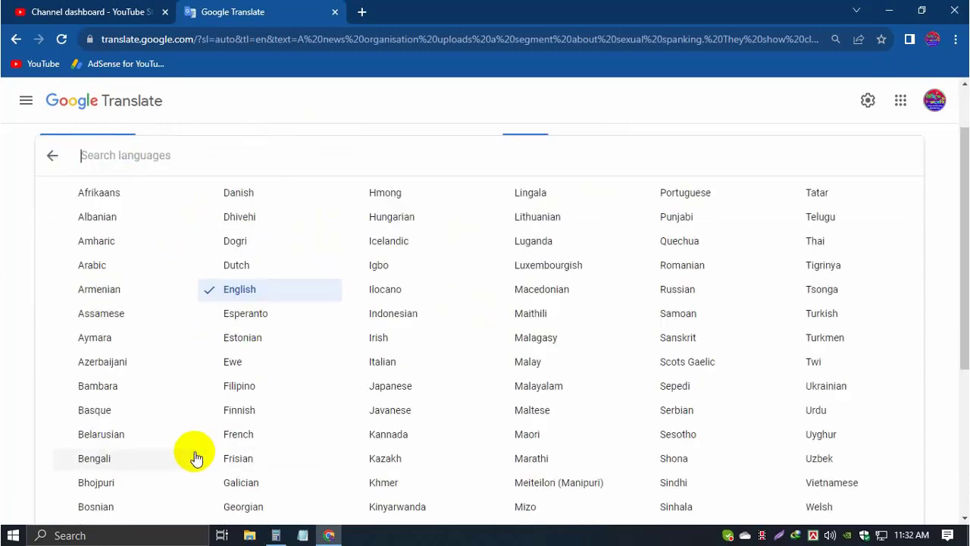
scroll(91, 389, down, 1)
click(91, 388)
click(664, 188)
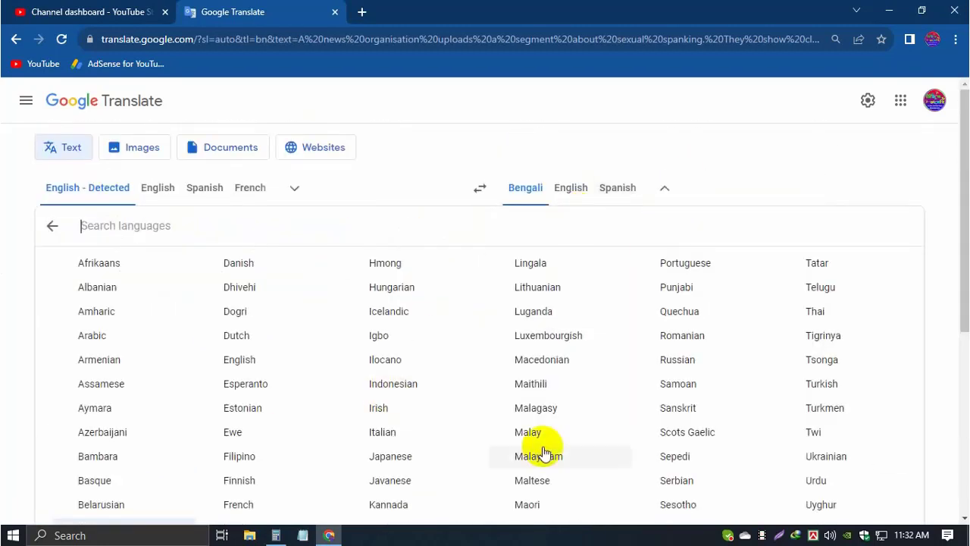
scroll(277, 394, down, 2)
scroll(104, 251, down, 1)
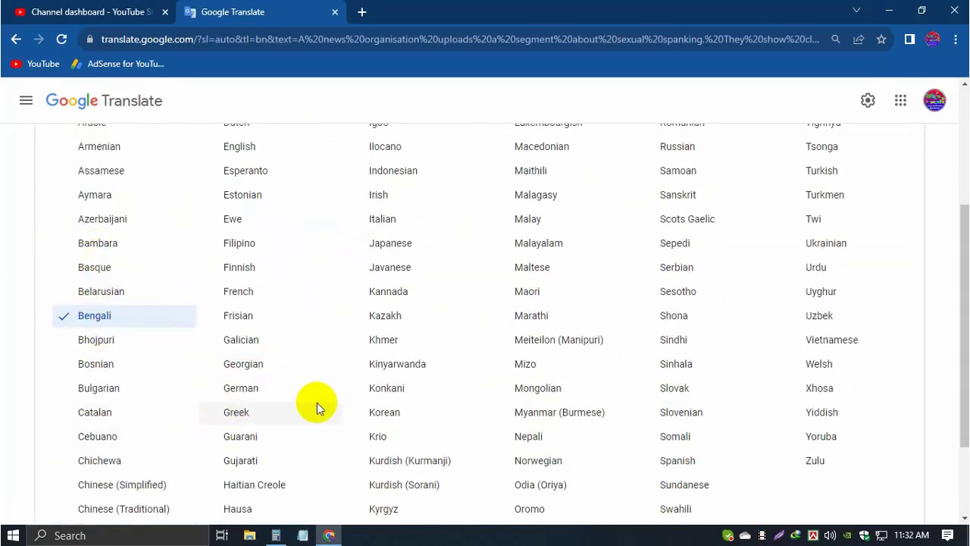
text(hin)
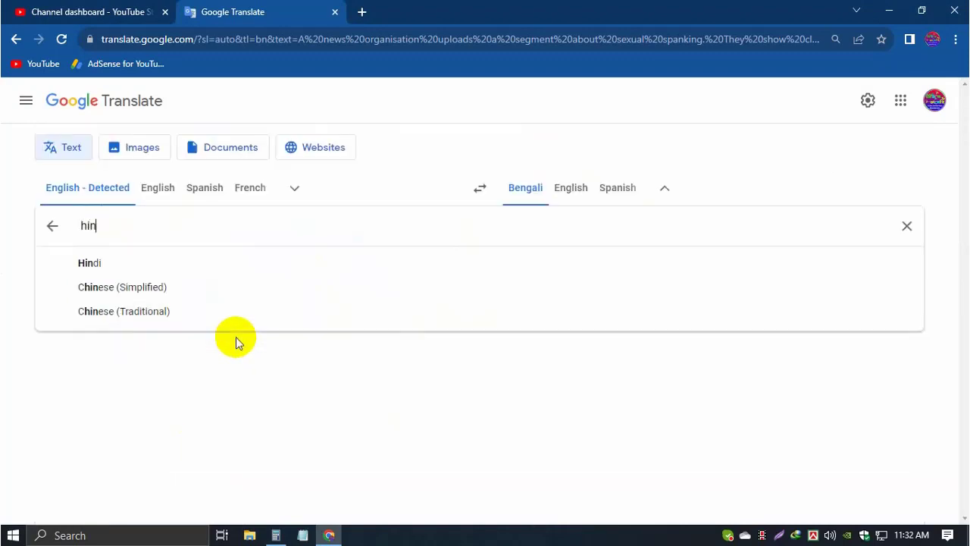
key(Return)
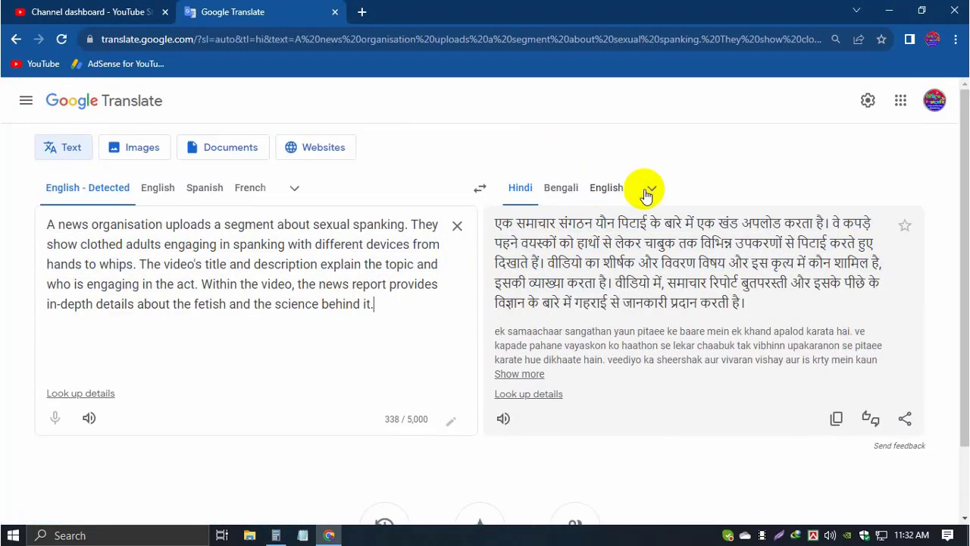
Step: Switch the translation to Danish, then close the Google Translate tab
click(650, 188)
click(241, 262)
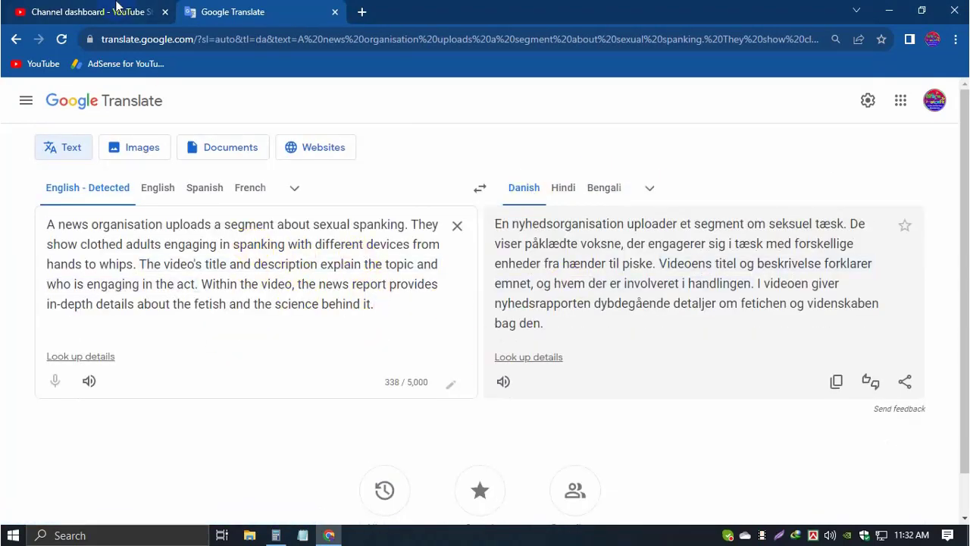
drag(360, 335, 12, 184)
click(522, 270)
click(335, 13)
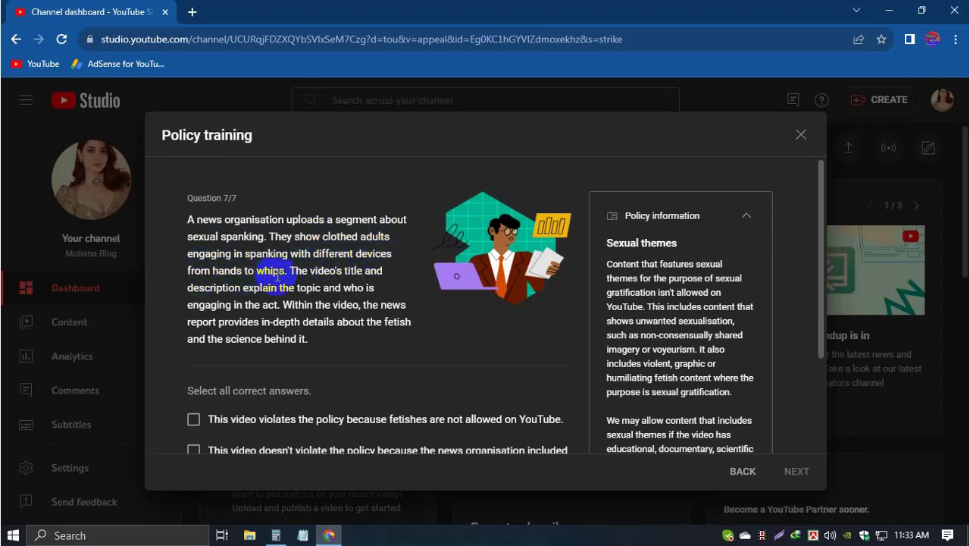
Step: Tick the answer that the news report doesn't violate policy and check it
scroll(326, 303, down, 1)
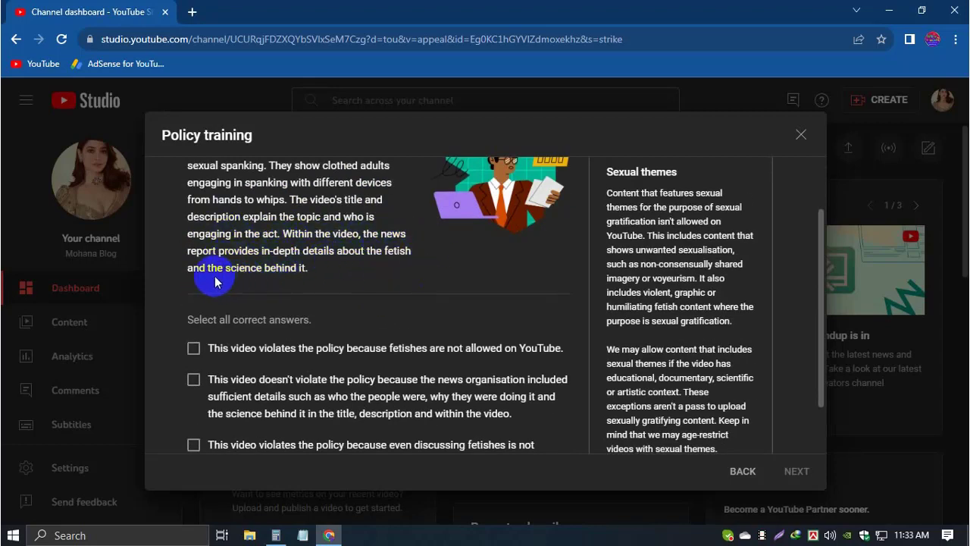
scroll(341, 286, down, 1)
click(274, 330)
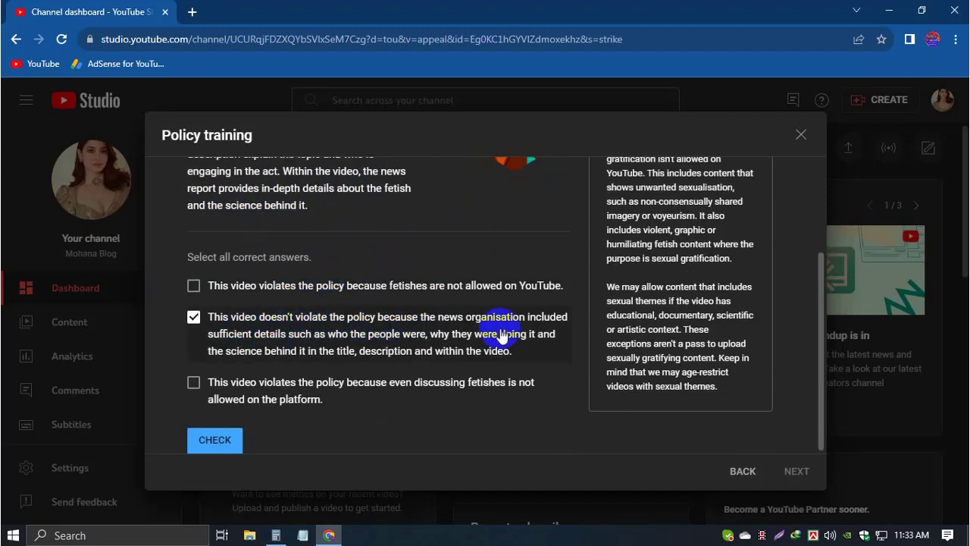
click(214, 439)
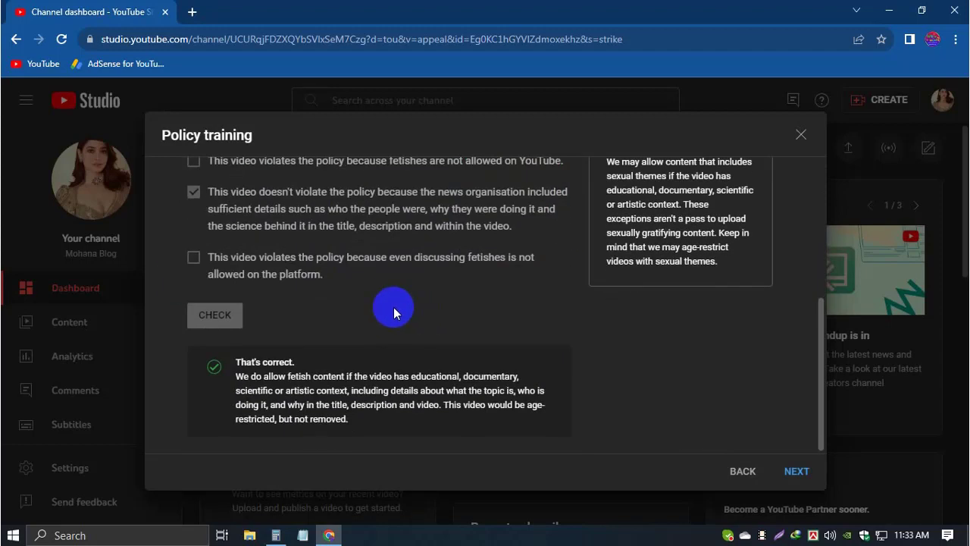
triple_click(311, 363)
Step: Advance past the final question to the 'Nice work' training completion page
click(803, 475)
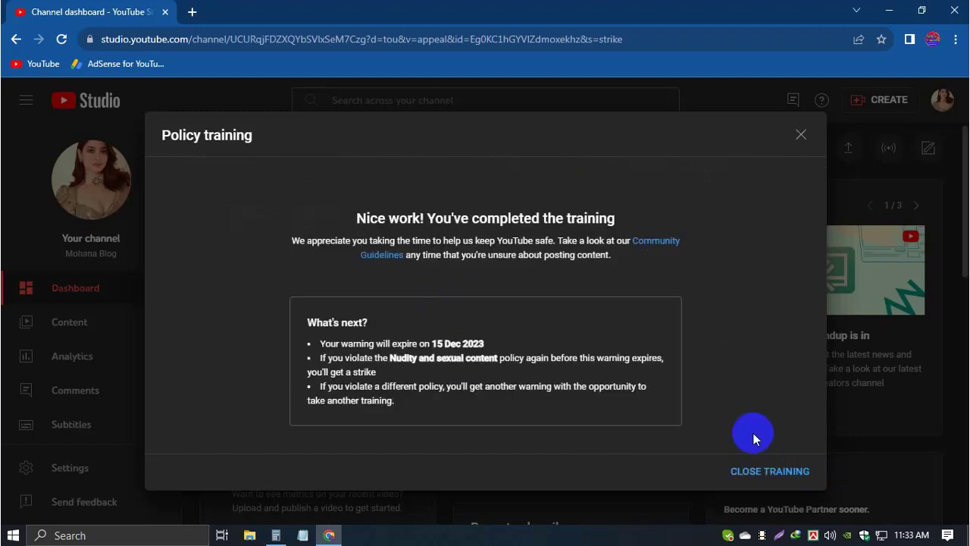
scroll(565, 326, down, 1)
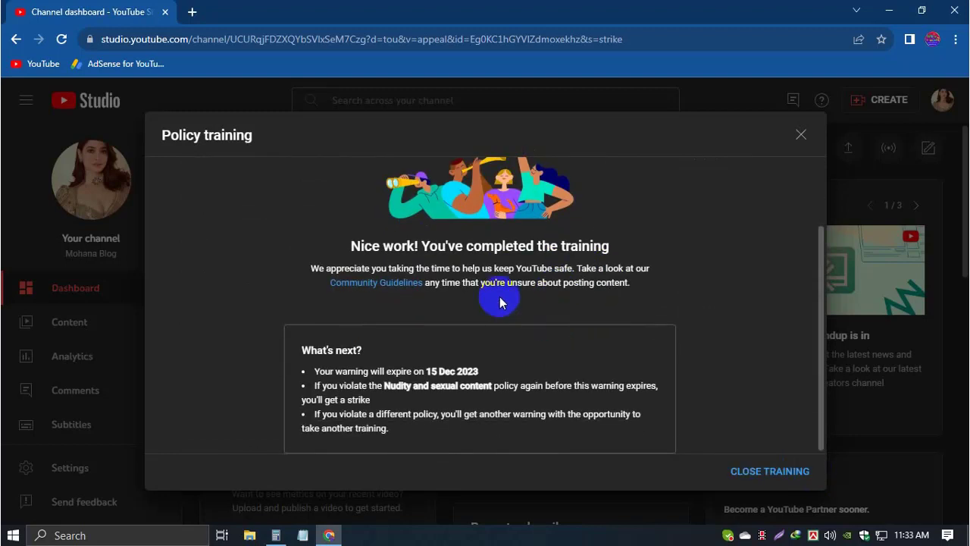
drag(351, 246, 629, 250)
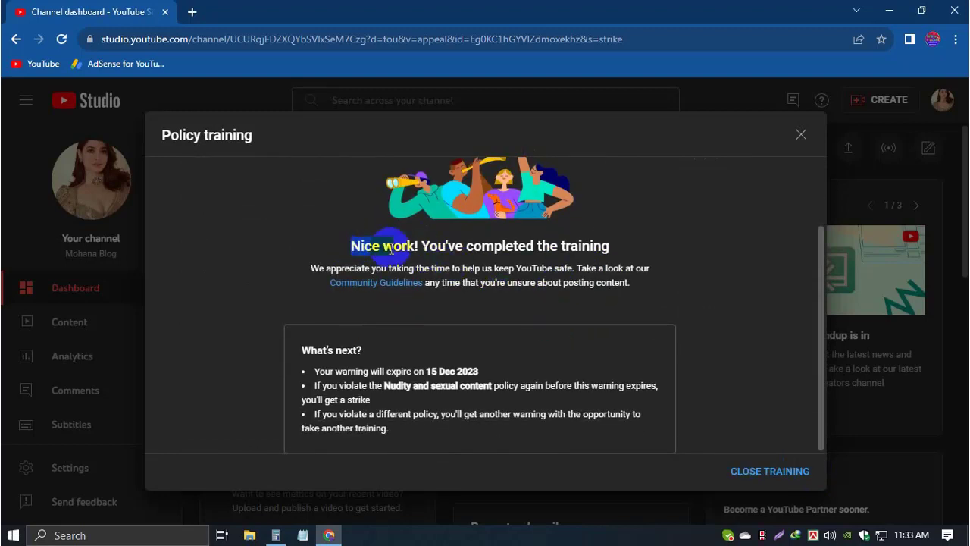
click(666, 254)
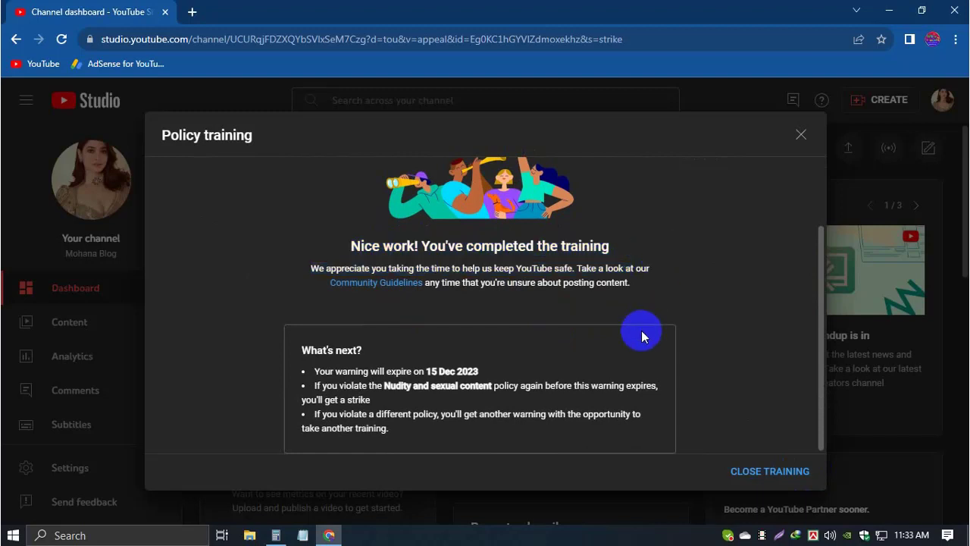
Step: Check the warning expiry date of 15 December 2023, then close the finished policy training
scroll(546, 352, up, 2)
scroll(394, 356, down, 1)
scroll(491, 345, down, 1)
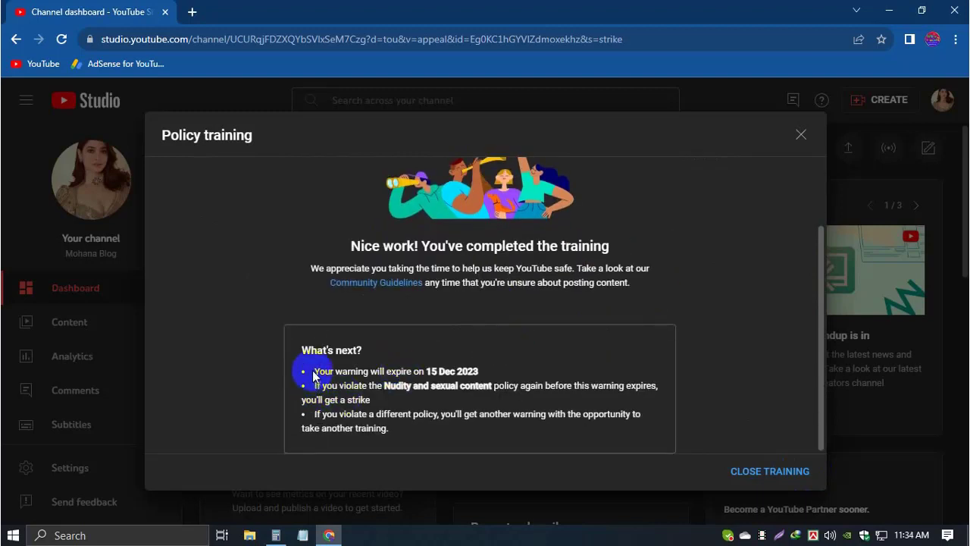
drag(314, 372, 484, 372)
click(545, 369)
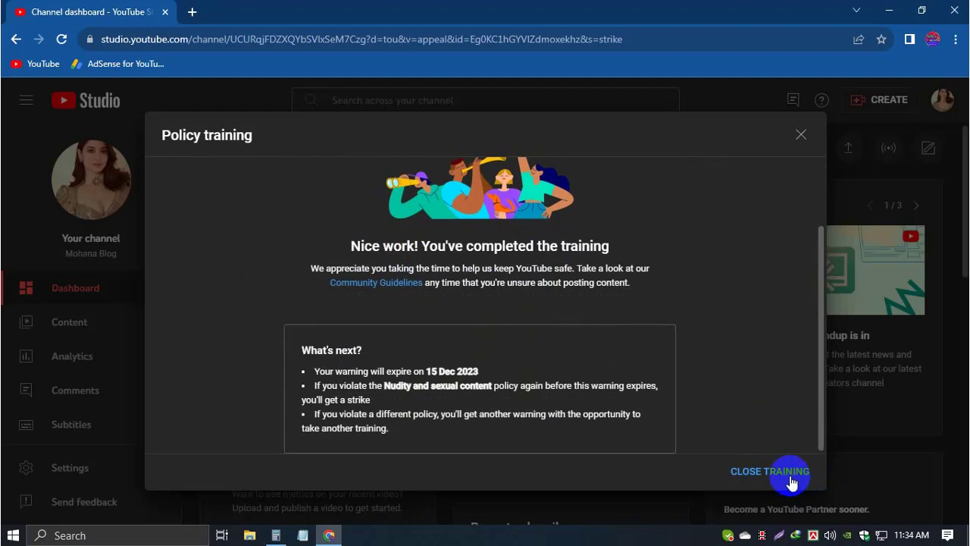
click(790, 479)
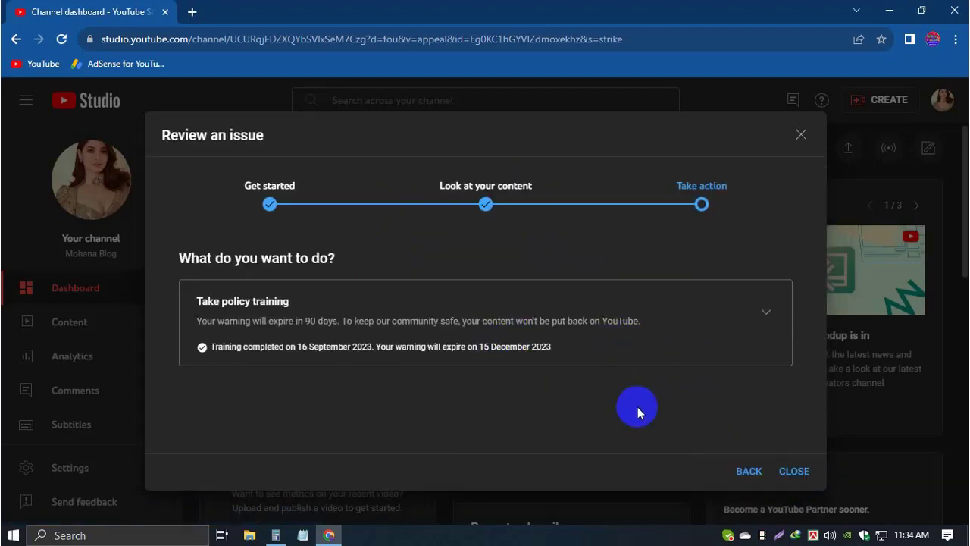
Step: Close the Review an issue dialog and confirm leaving for the Channel dashboard
click(795, 473)
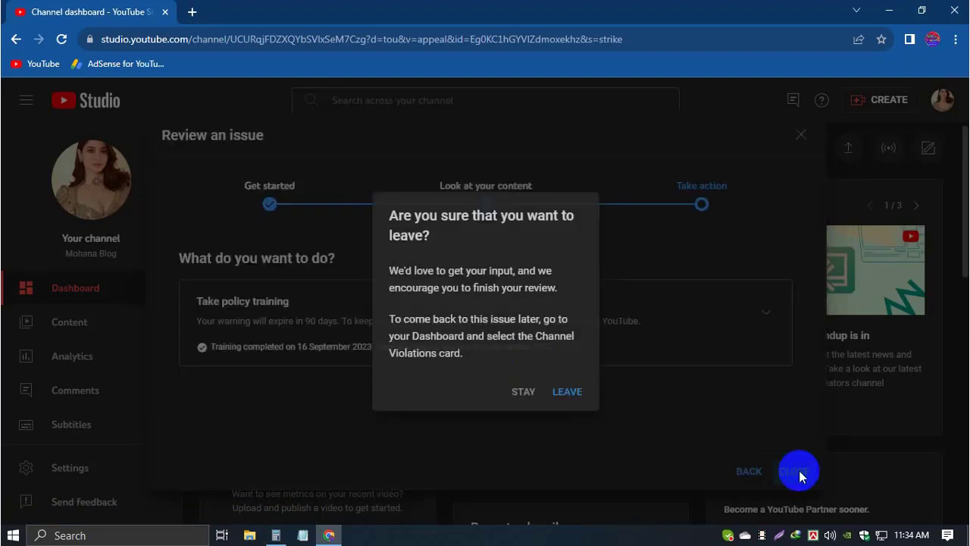
click(566, 396)
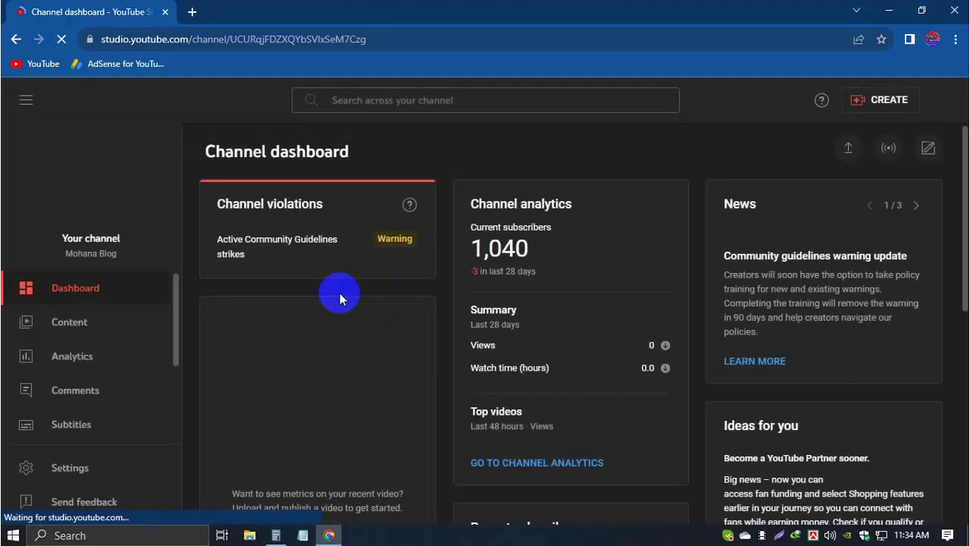
Step: Open the Warning details and drag the strikes table right to reveal the Actions column
click(400, 242)
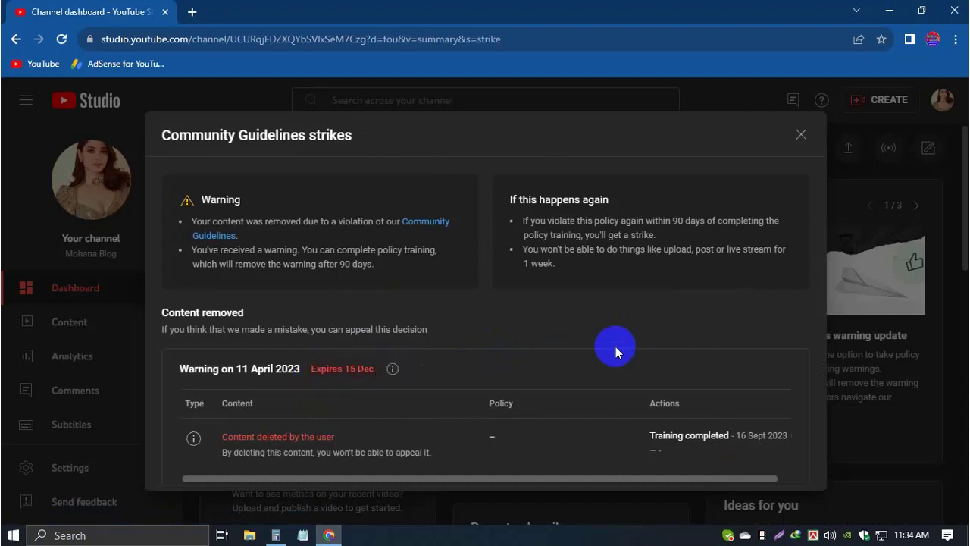
drag(671, 477, 761, 475)
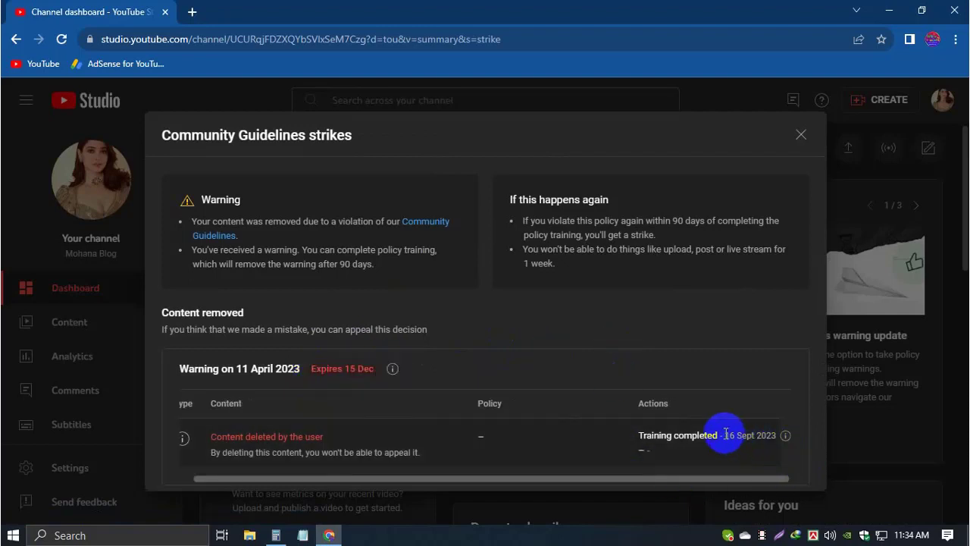